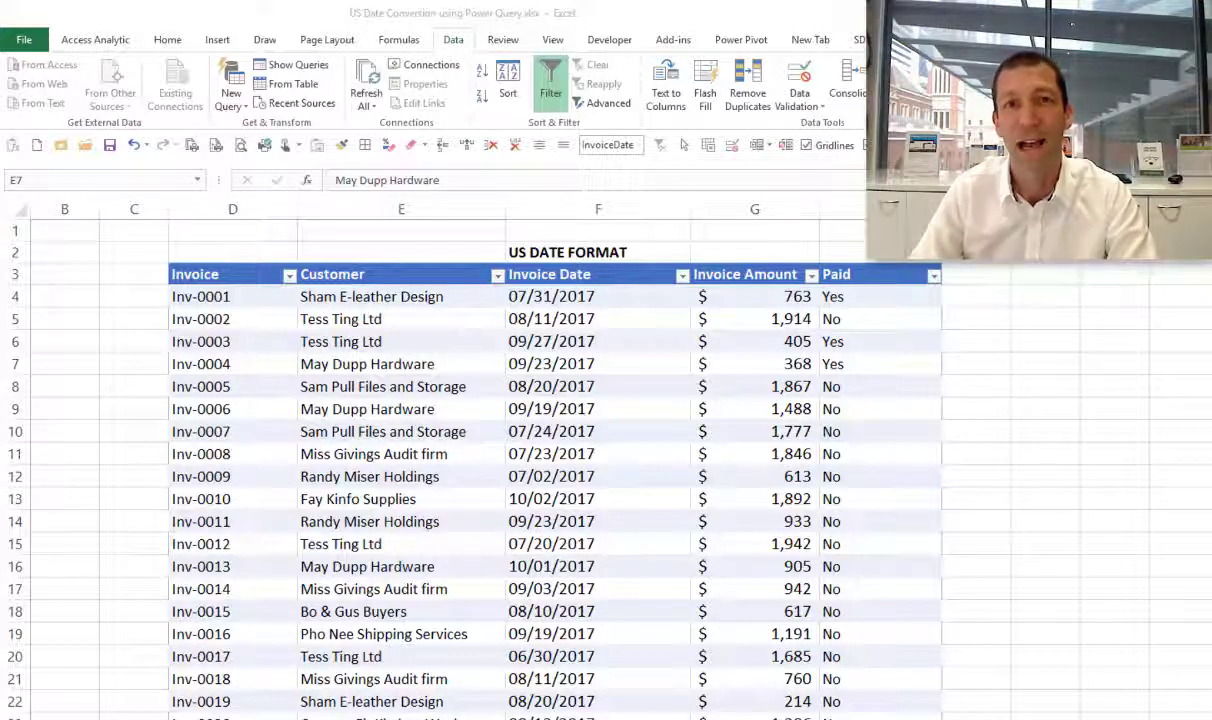
- Review the invoice table's US-format Invoice Dates, the 763 amount and Paid values
{"action": "key", "text": "alt+shift"}
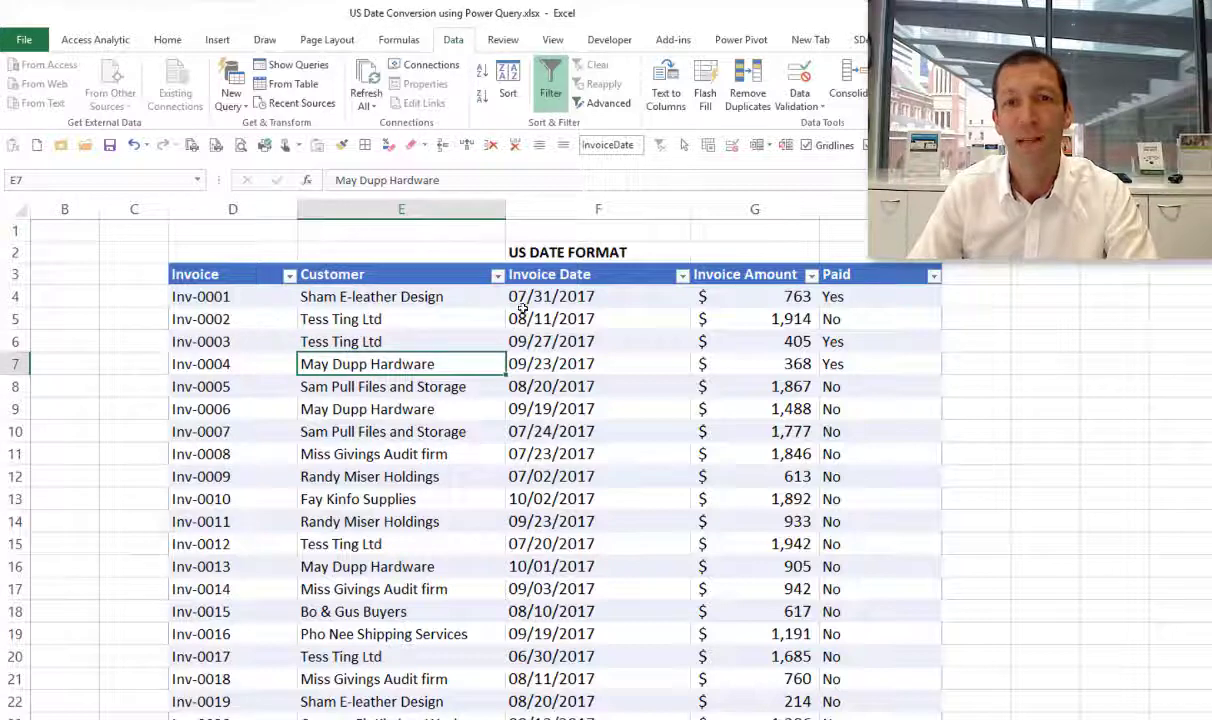
{"action": "left_click_drag", "start_coordinate": [580, 292], "coordinate": [609, 534]}
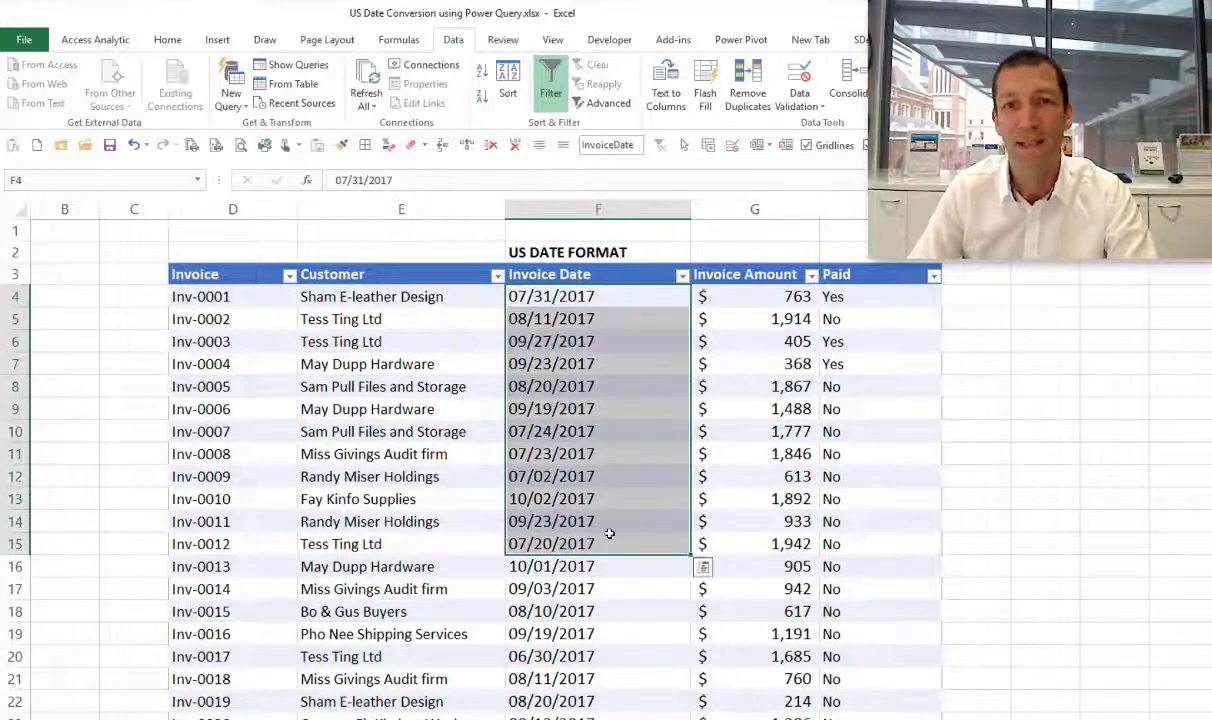
{"action": "left_click", "coordinate": [745, 295]}
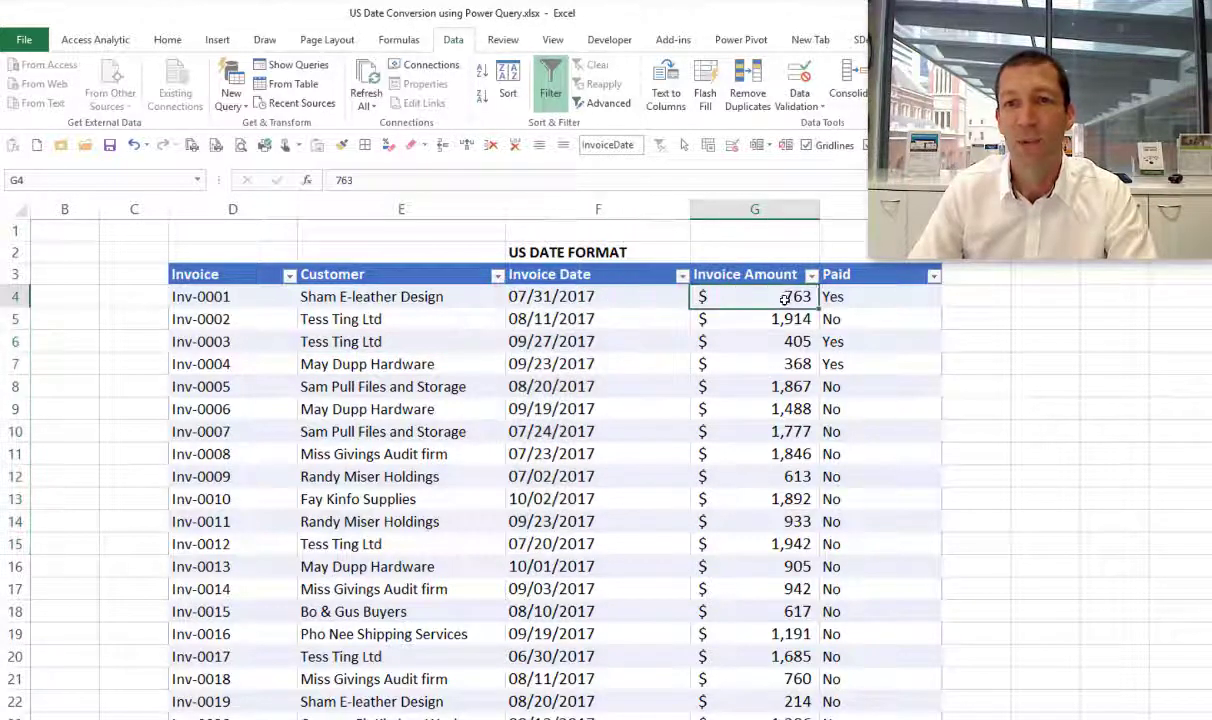
{"action": "left_click", "coordinate": [879, 299]}
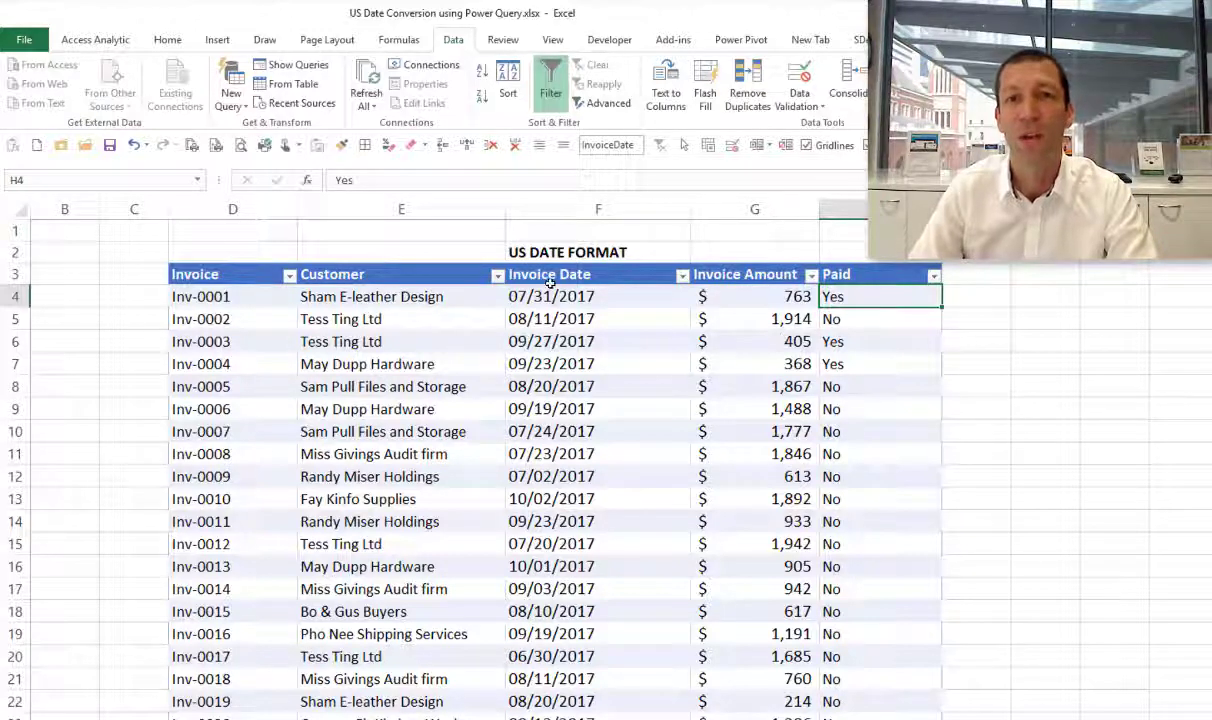
{"action": "left_click_drag", "start_coordinate": [549, 296], "coordinate": [549, 538]}
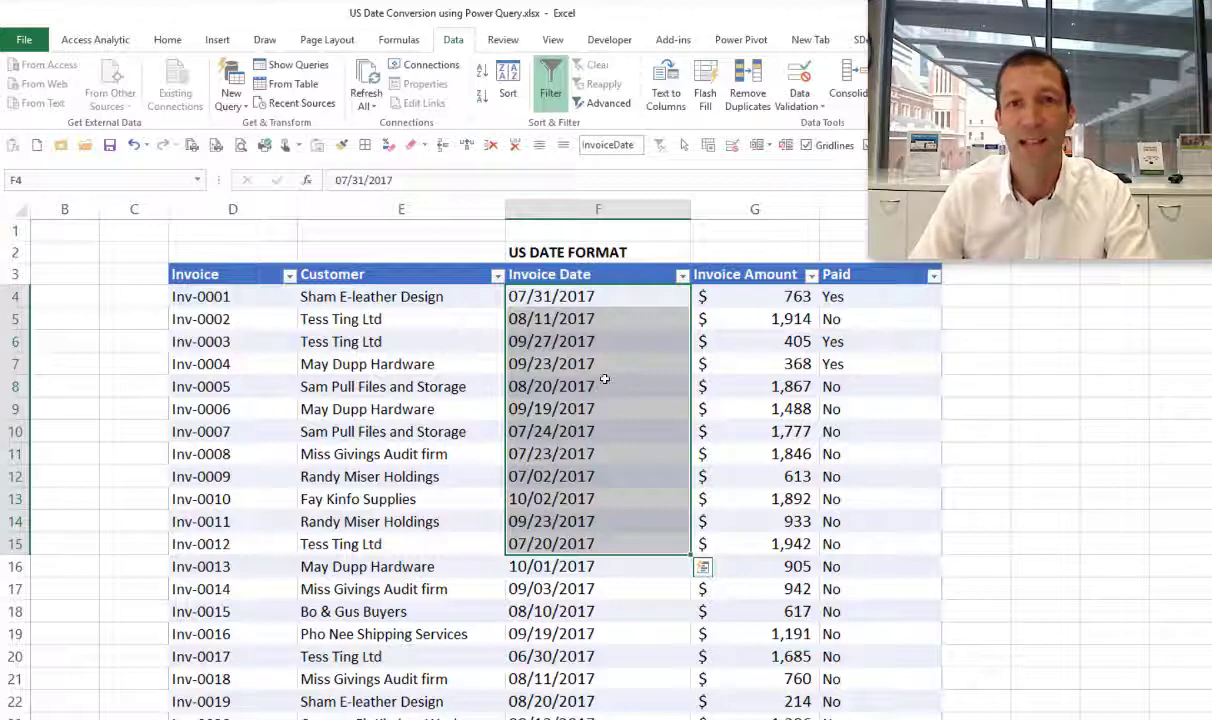
{"action": "left_click", "coordinate": [575, 318]}
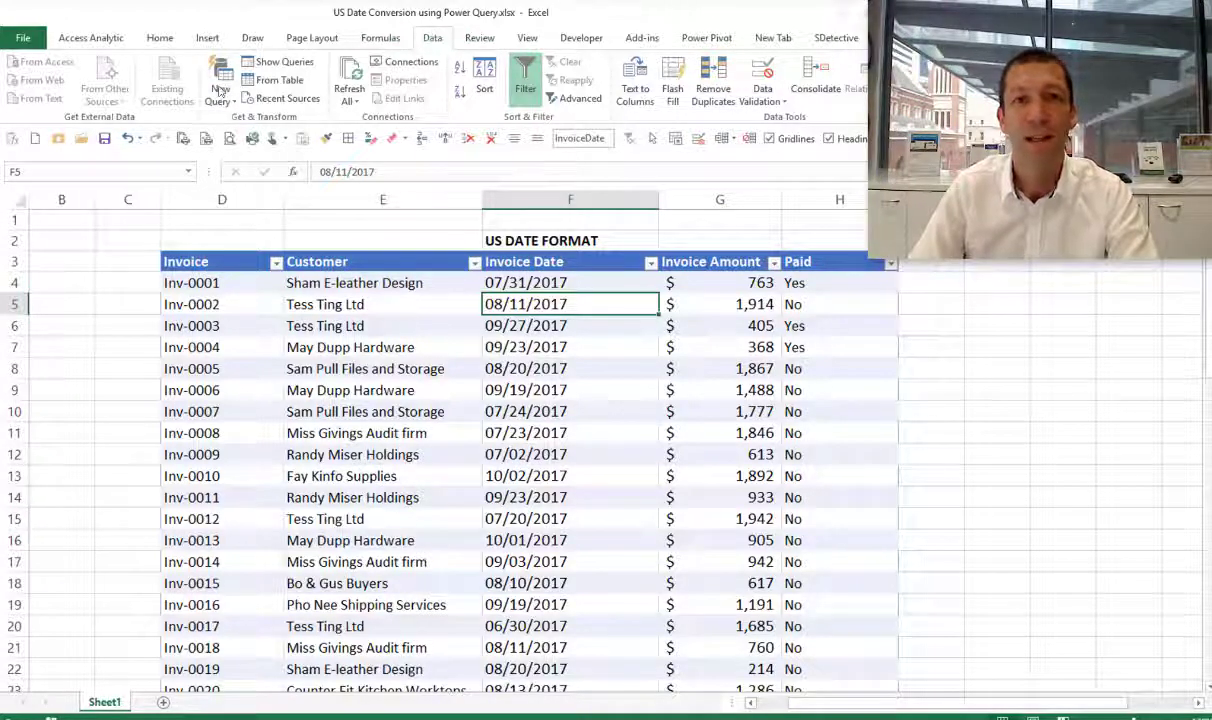
- Load the invoice table into Power Query and set Invoice Date to Date, exposing Error rows
{"action": "left_click", "coordinate": [276, 82]}
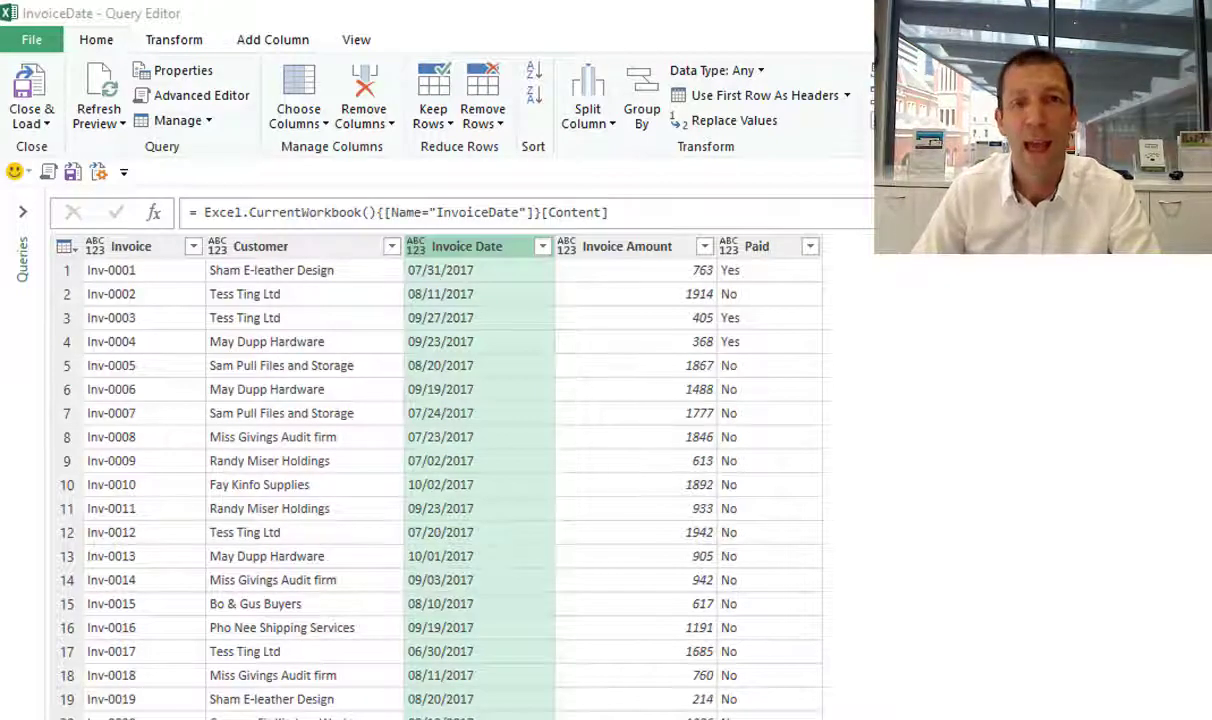
{"action": "left_click", "coordinate": [416, 248]}
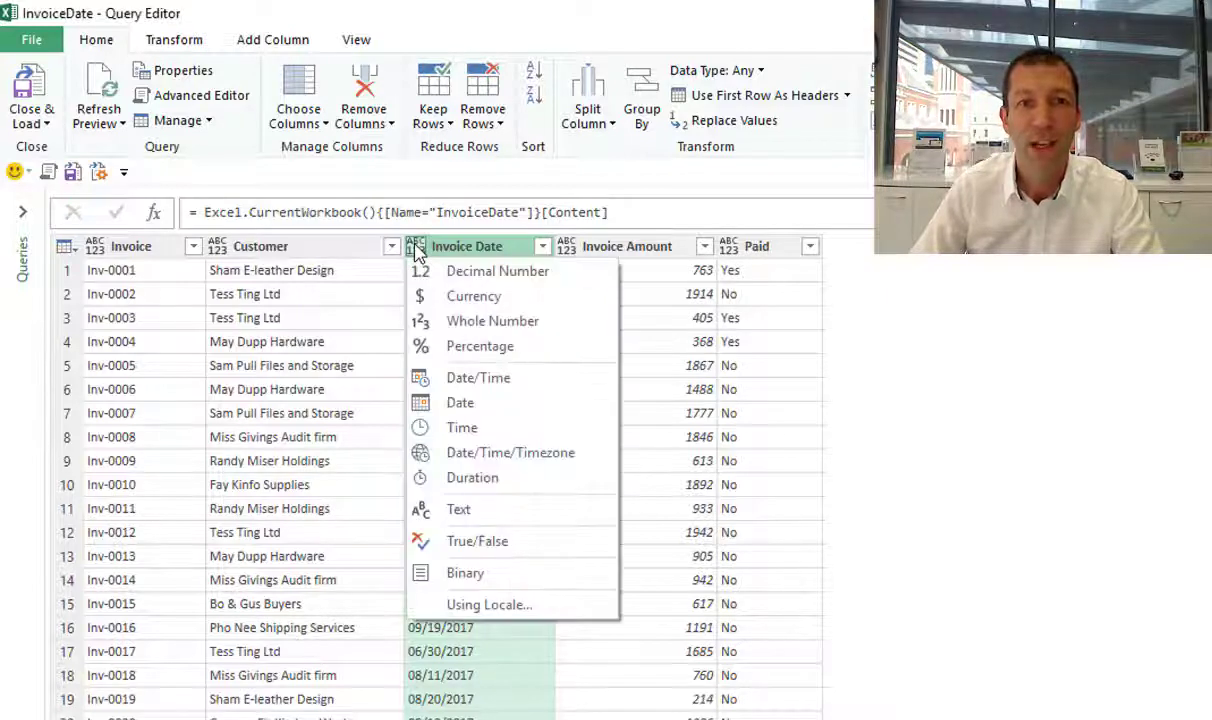
{"action": "left_click", "coordinate": [460, 403]}
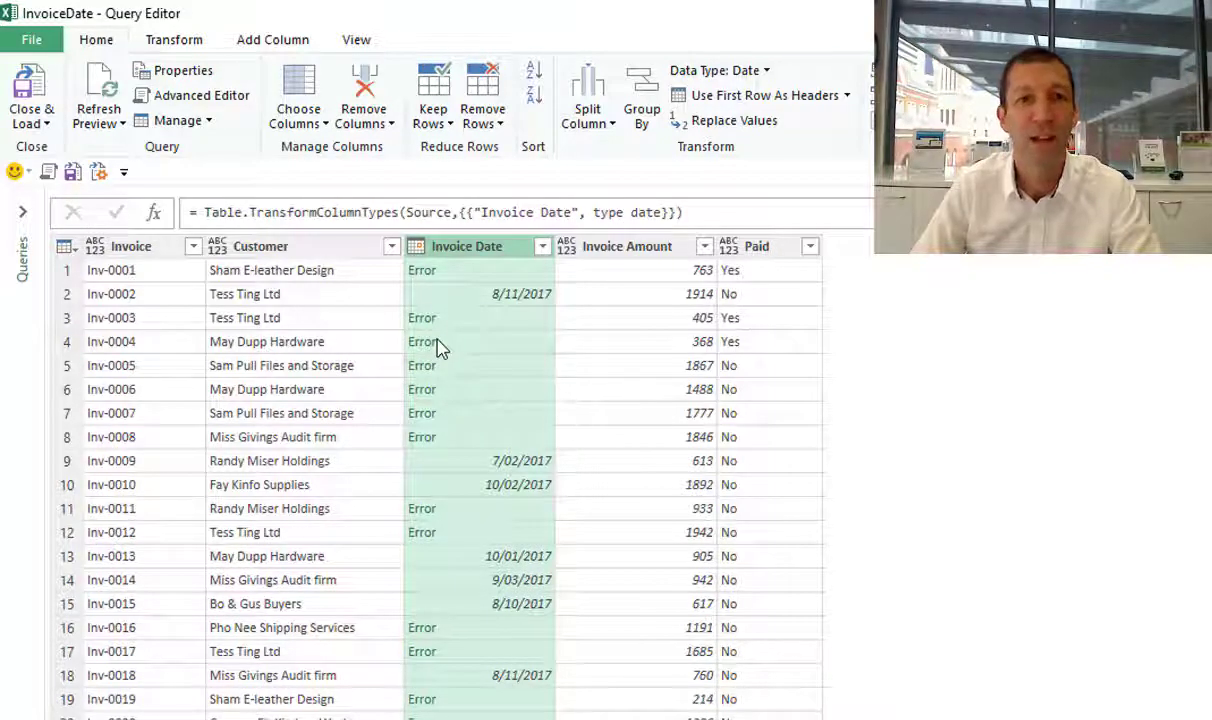
{"action": "left_click", "coordinate": [505, 296]}
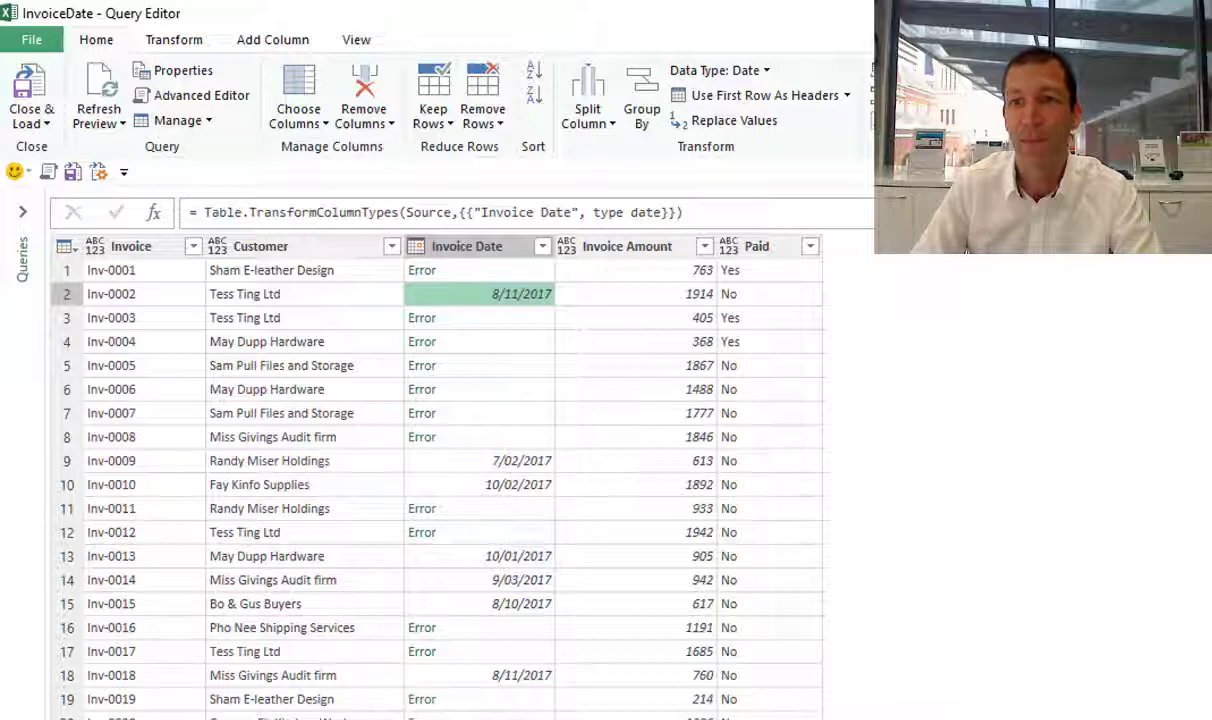
- Undo the failed type change and convert Invoice Date to Date using the English (United States) locale
{"action": "key", "text": "ctrl+z"}
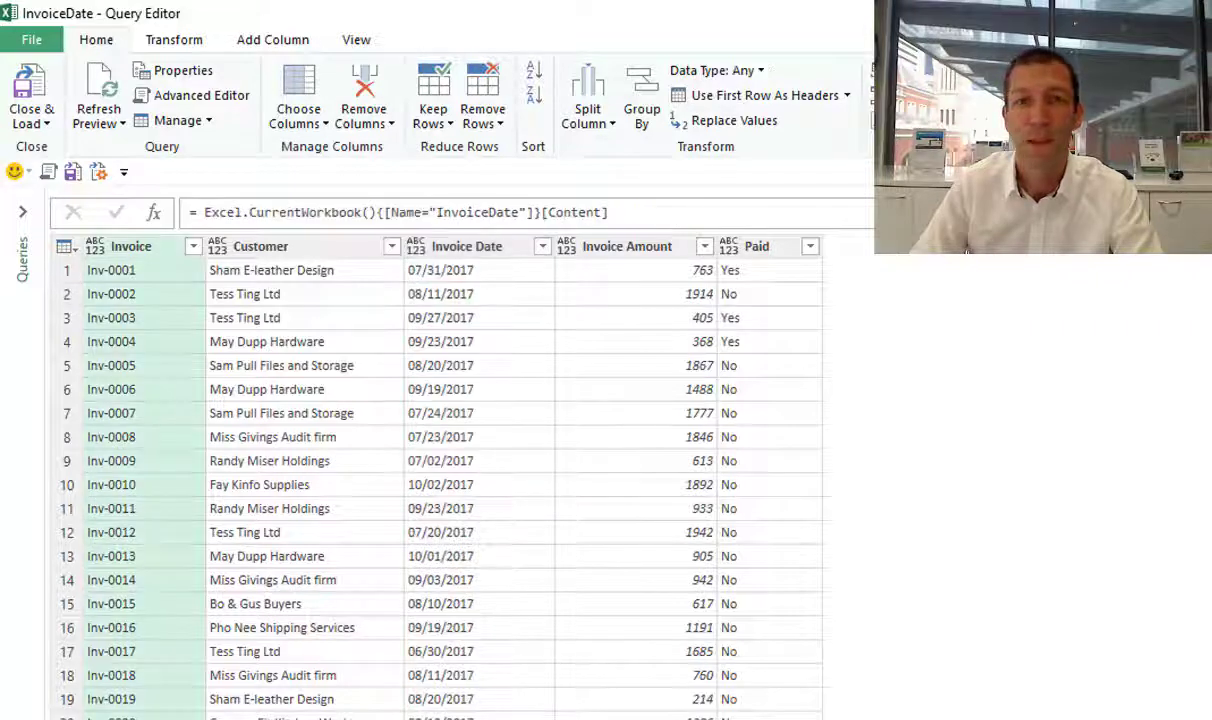
{"action": "left_click", "coordinate": [418, 249]}
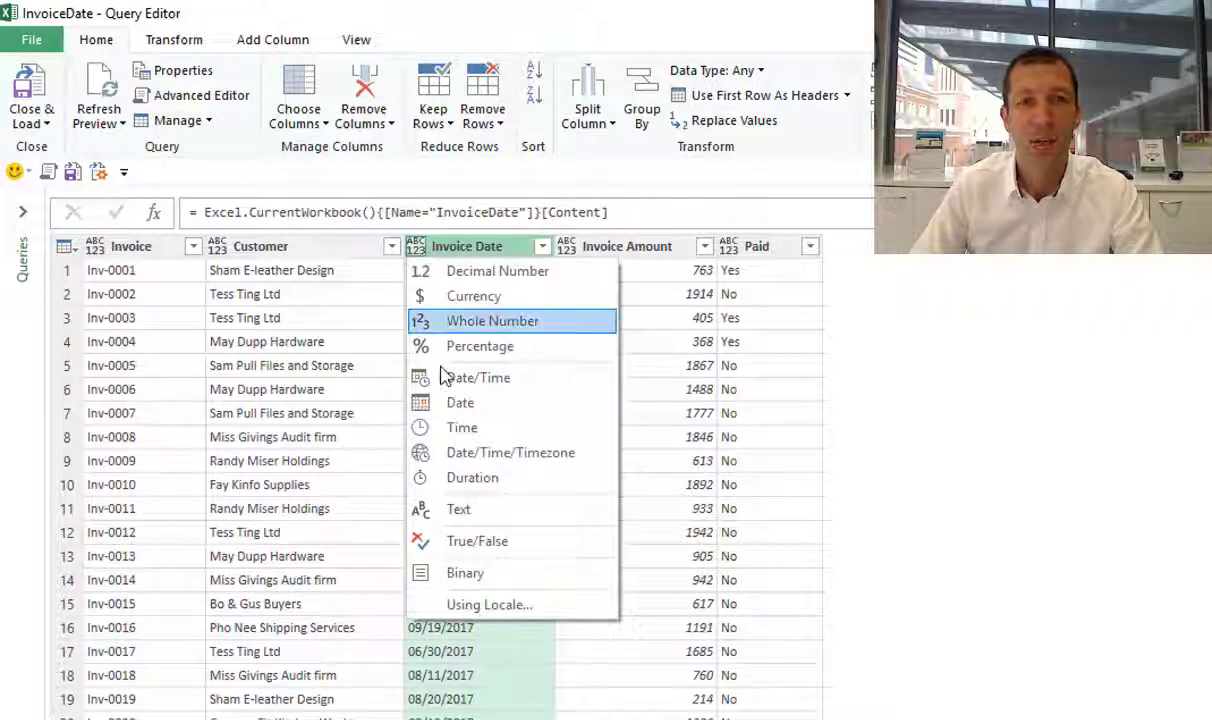
{"action": "left_click", "coordinate": [490, 605]}
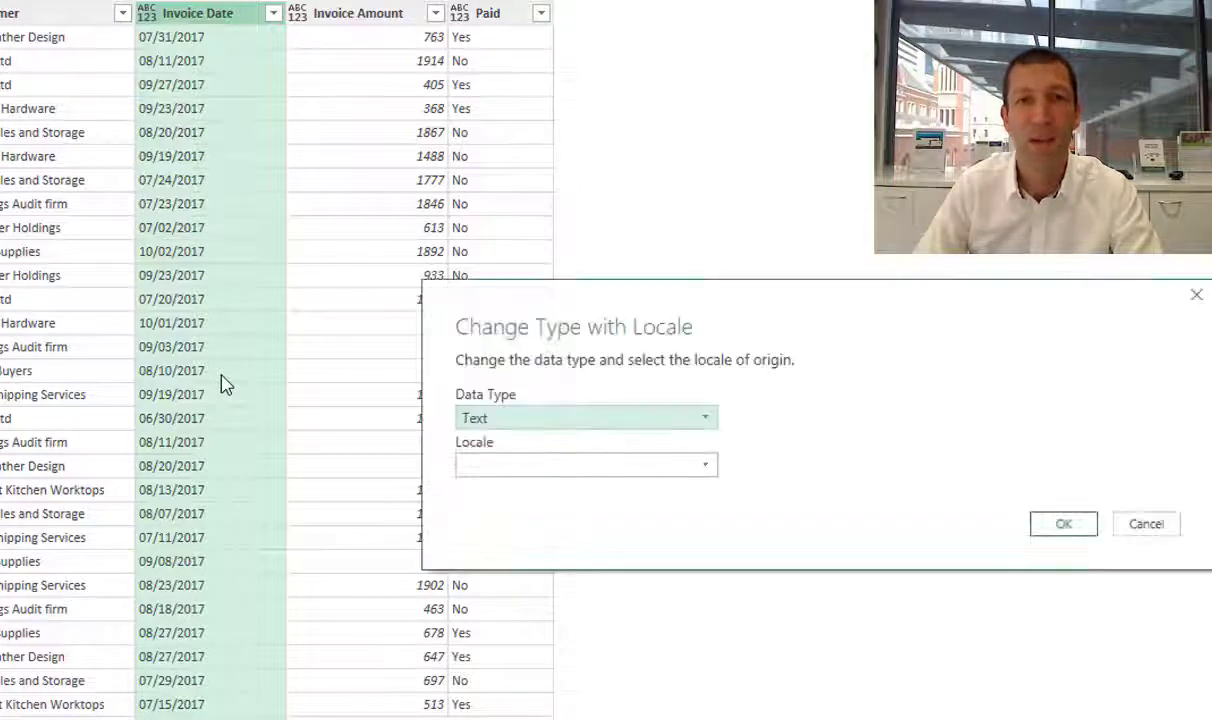
{"action": "left_click", "coordinate": [628, 427]}
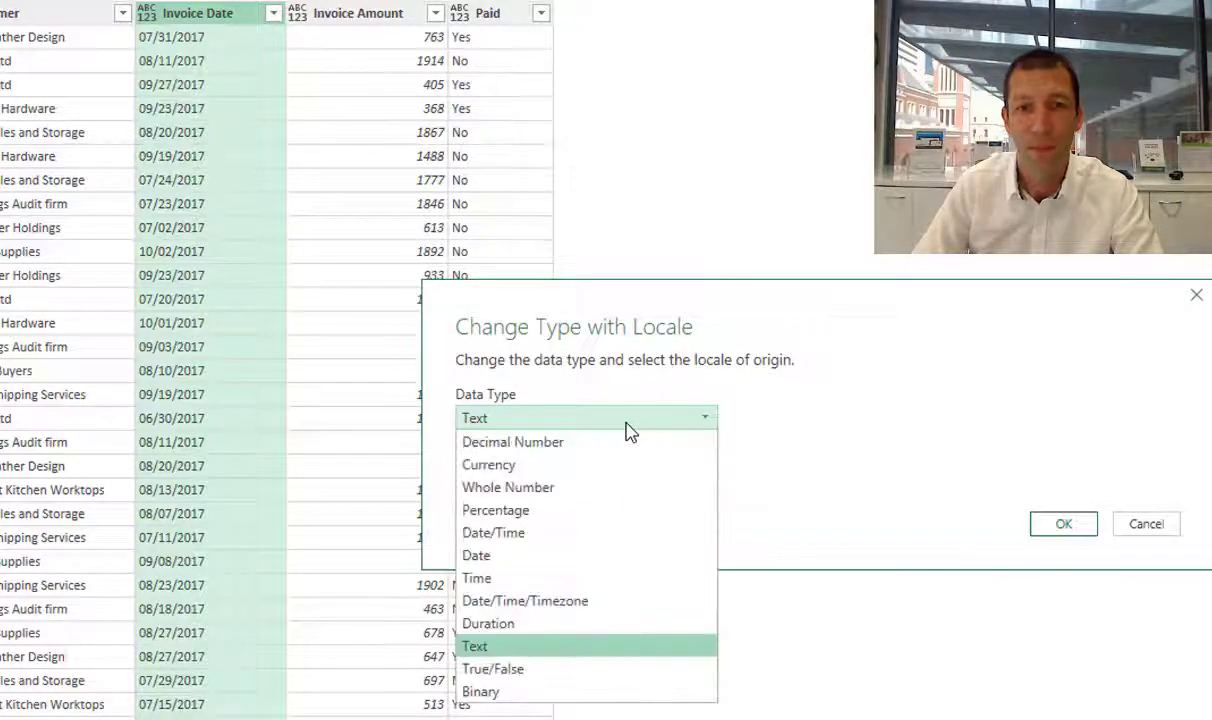
{"action": "left_click", "coordinate": [530, 556]}
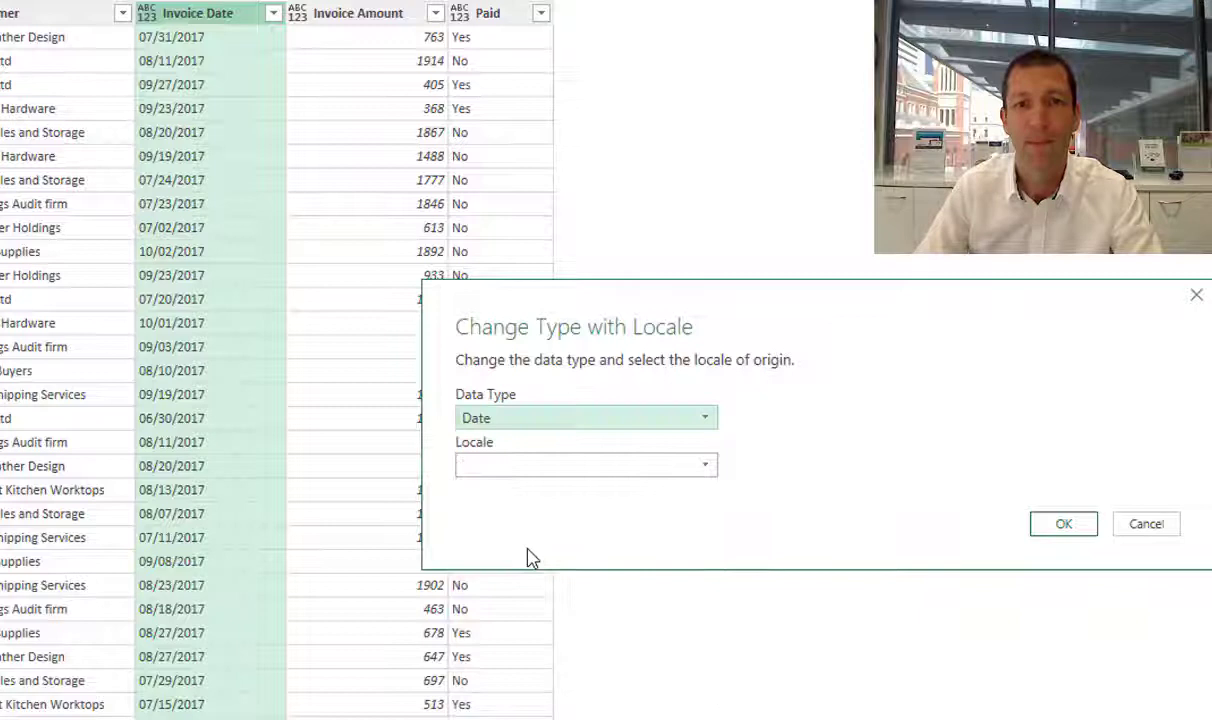
{"action": "left_click", "coordinate": [541, 467]}
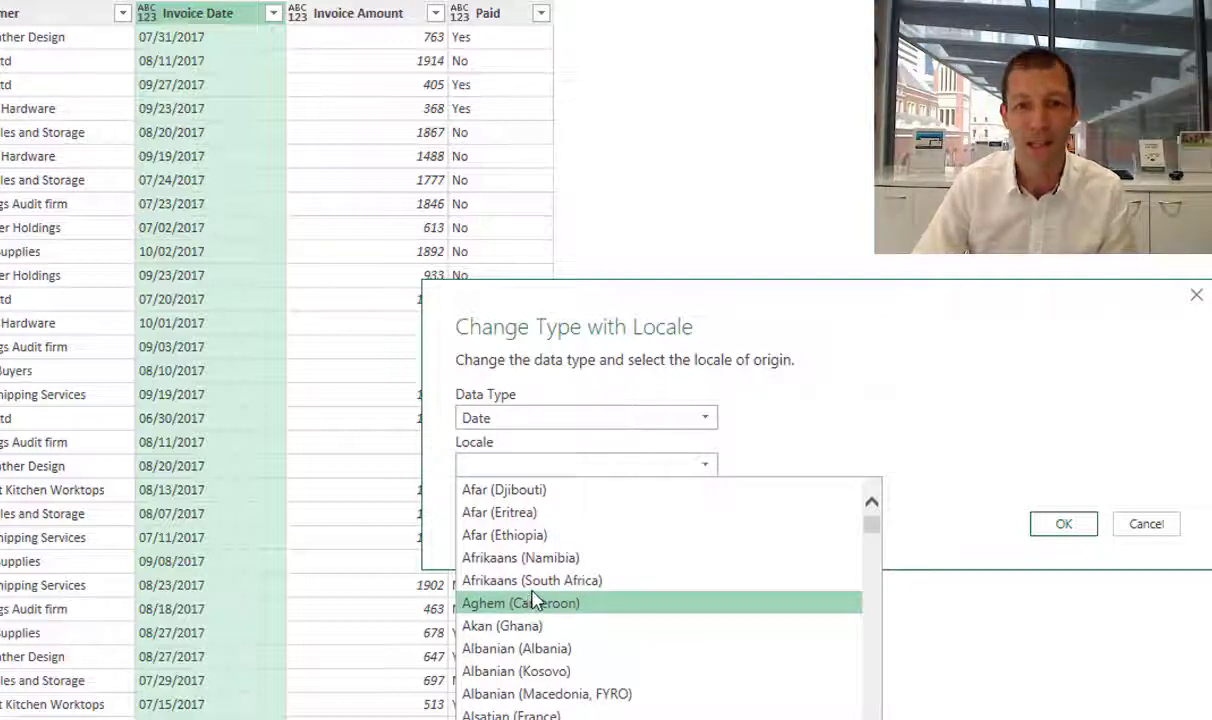
{"action": "scroll", "coordinate": [530, 608], "scroll_direction": "down", "scroll_amount": 20}
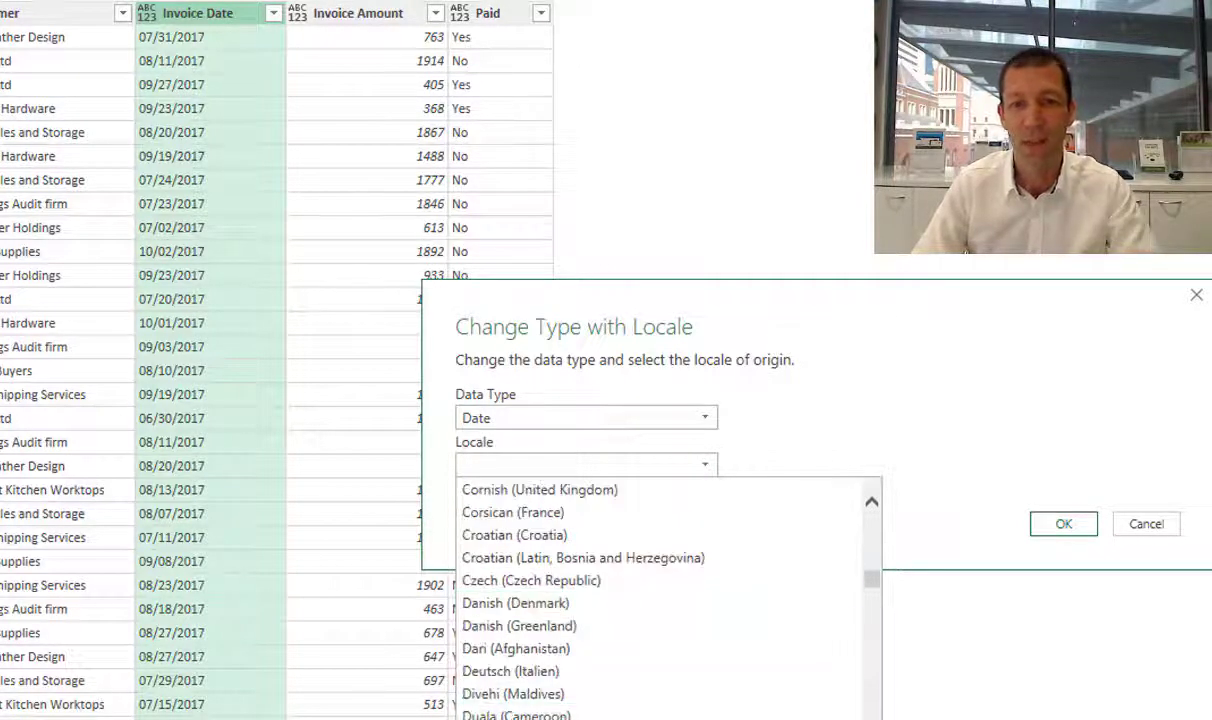
{"action": "scroll", "coordinate": [535, 620], "scroll_direction": "down", "scroll_amount": 7}
{"action": "scroll", "coordinate": [535, 620], "scroll_direction": "down", "scroll_amount": 20}
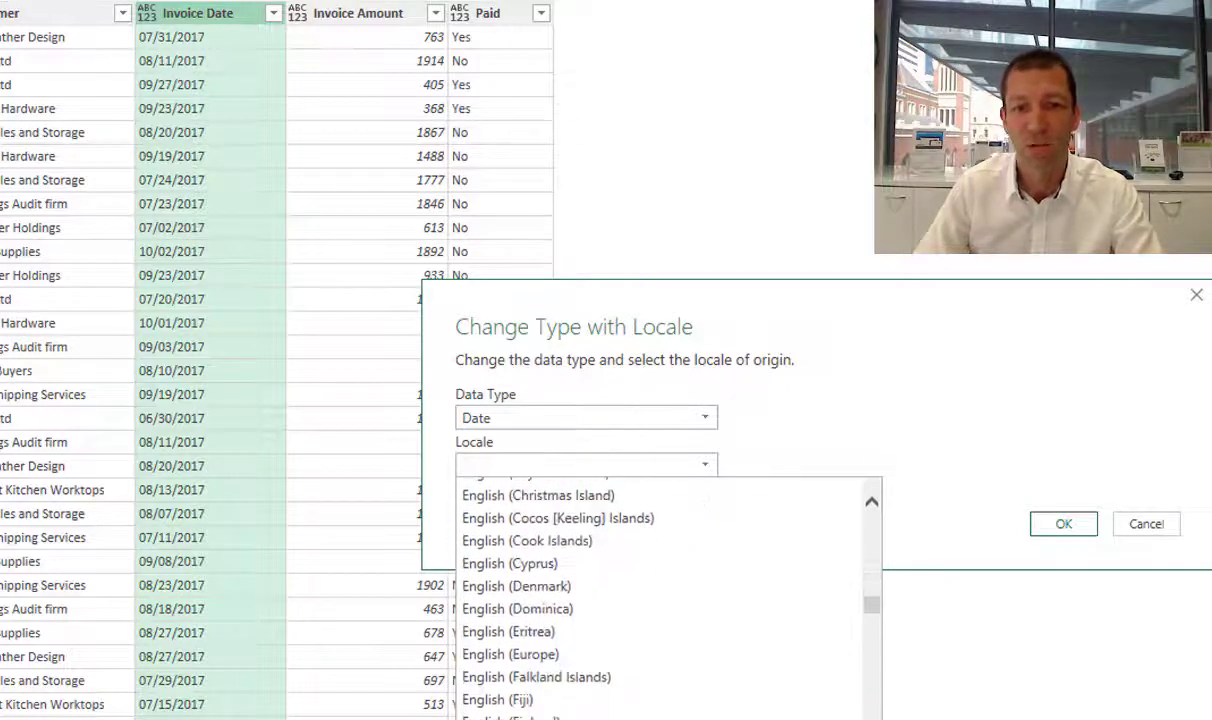
{"action": "scroll", "coordinate": [693, 660], "scroll_direction": "down", "scroll_amount": 7}
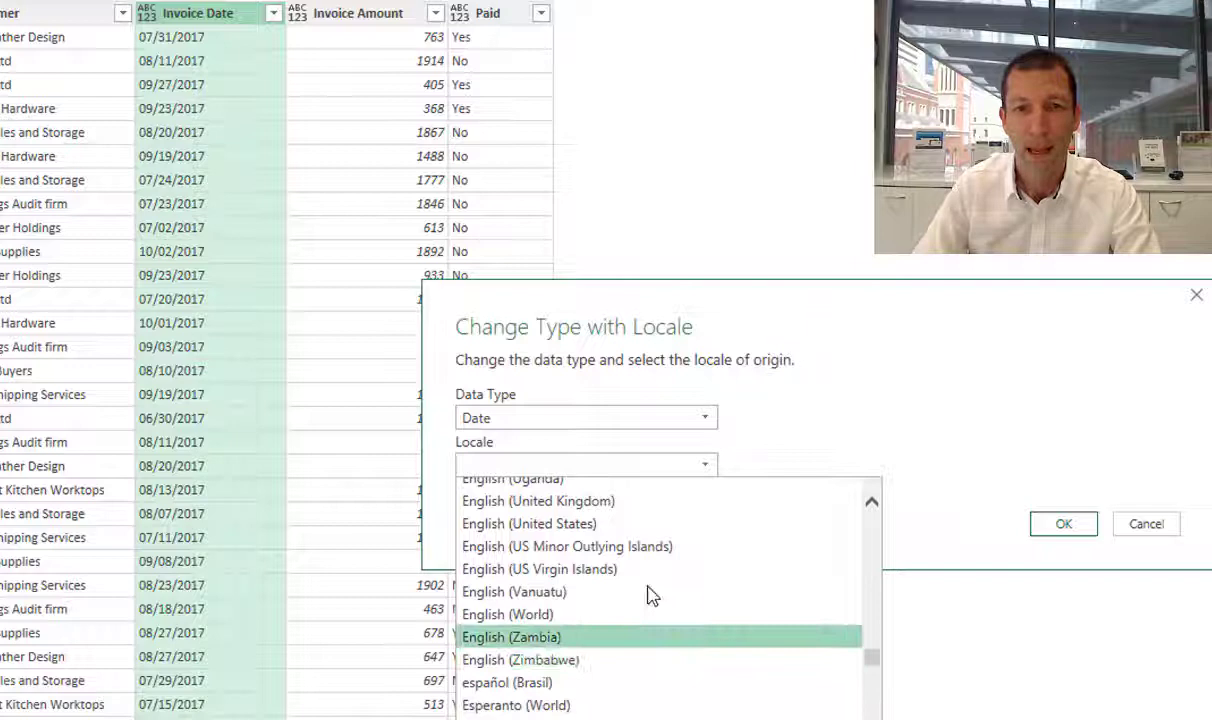
{"action": "left_click", "coordinate": [550, 521]}
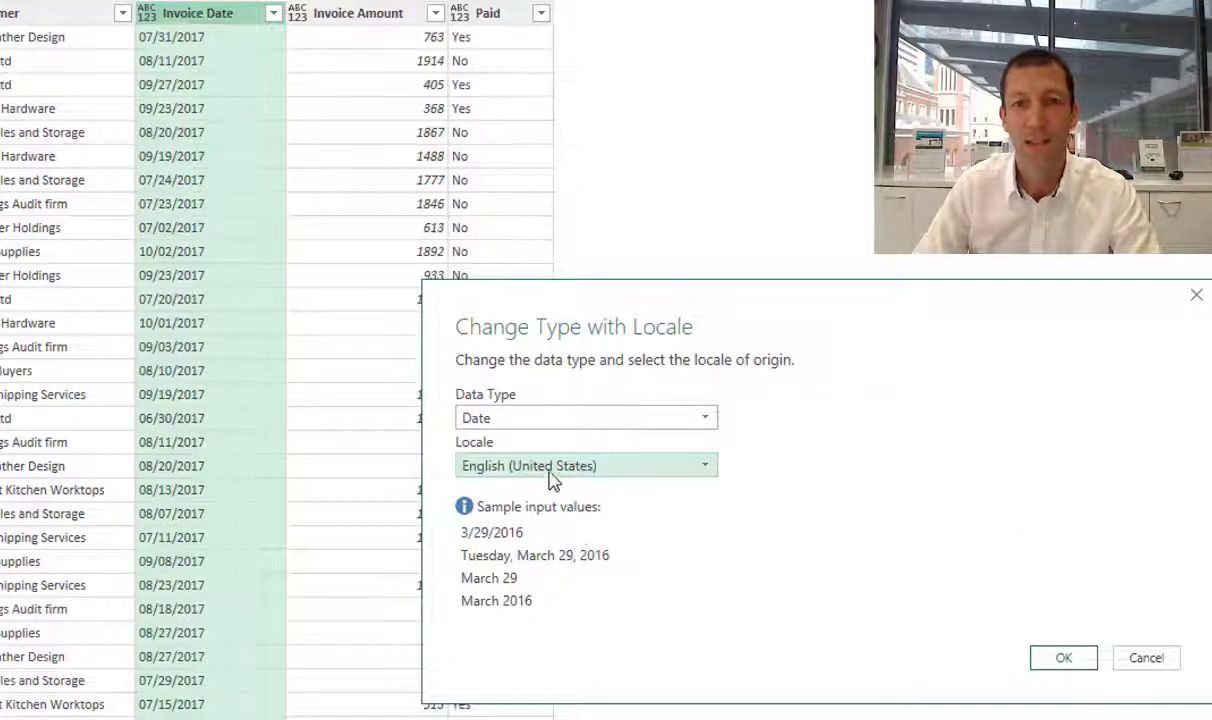
{"action": "left_click", "coordinate": [1064, 660]}
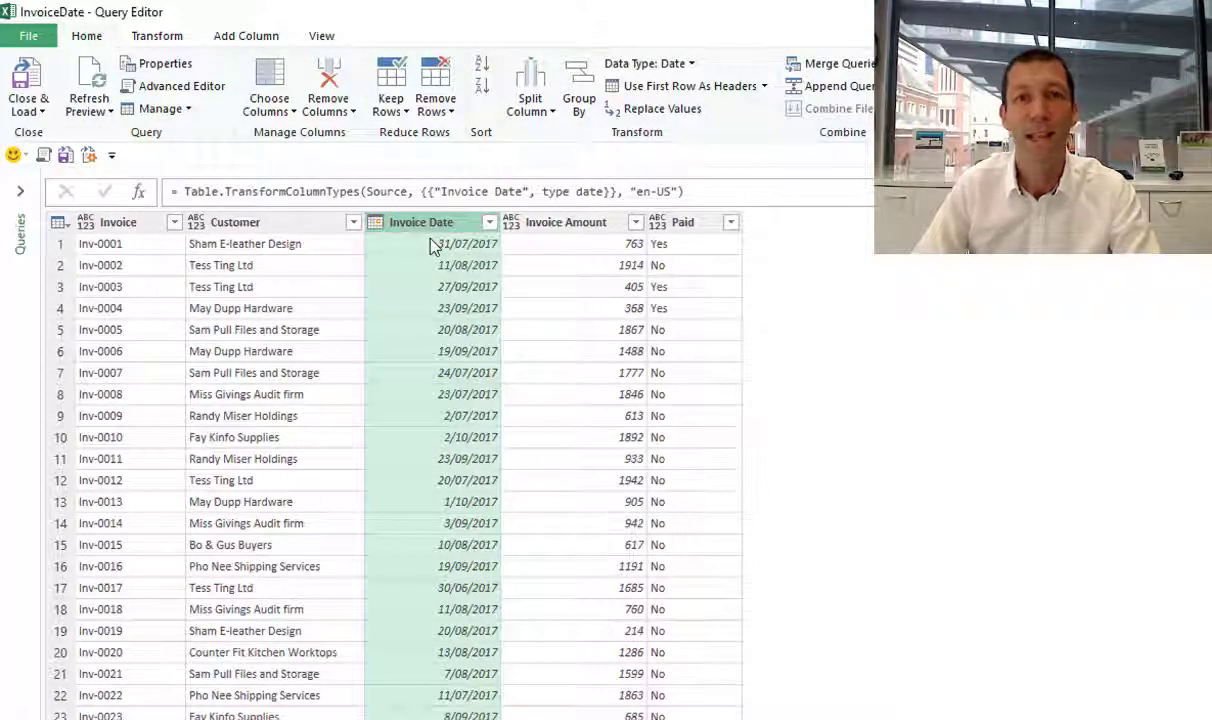
- Set the Invoice and Customer columns to Text
{"action": "left_click", "coordinate": [430, 265]}
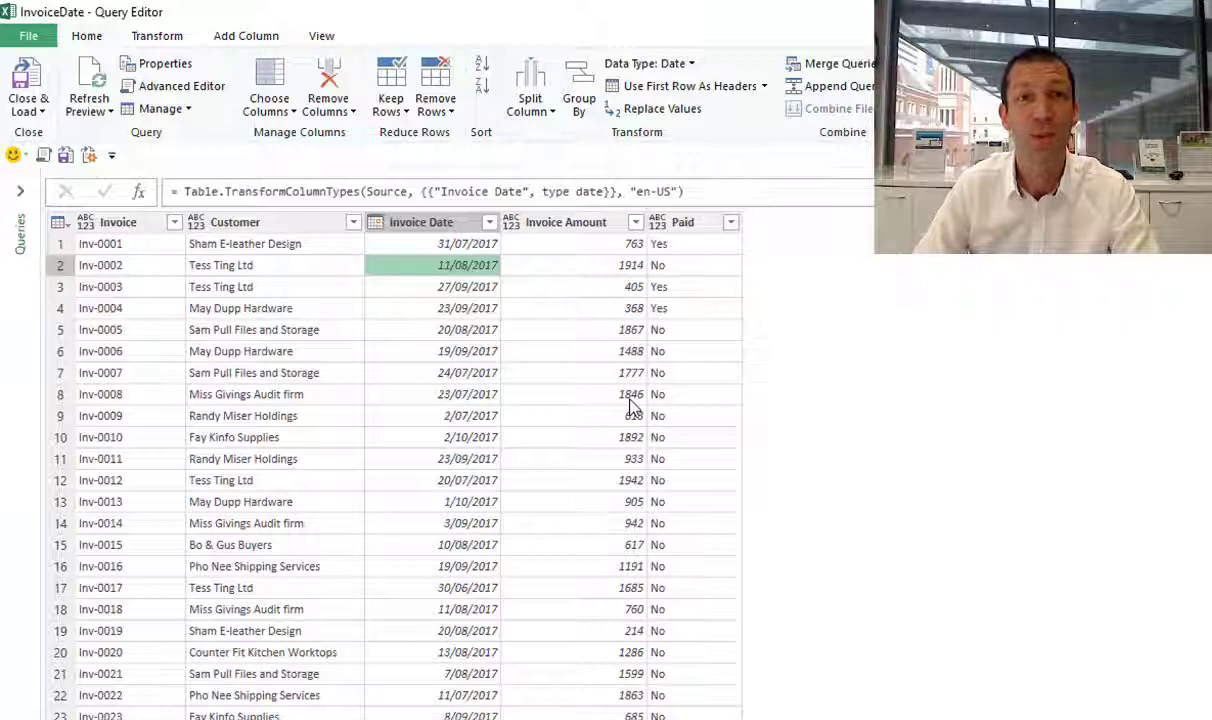
{"action": "left_click", "coordinate": [140, 222]}
{"action": "left_click", "coordinate": [256, 222], "text": "shift"}
{"action": "right_click", "coordinate": [272, 224]}
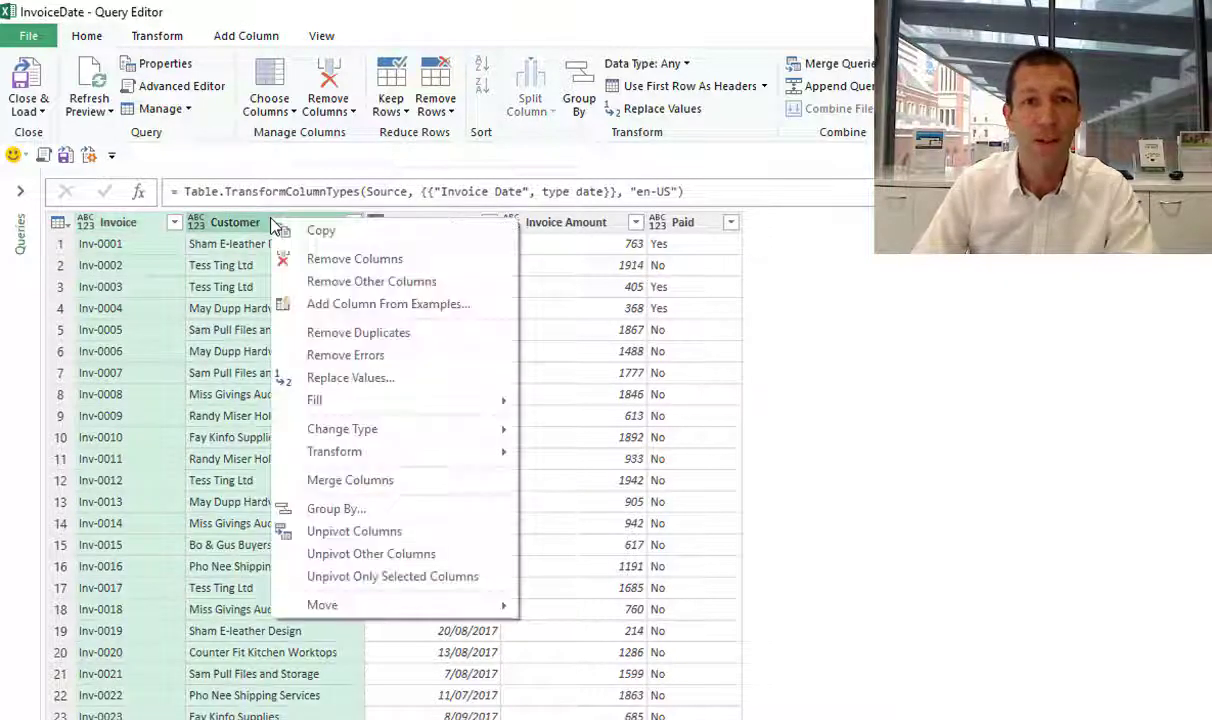
{"action": "mouse_move", "coordinate": [373, 430]}
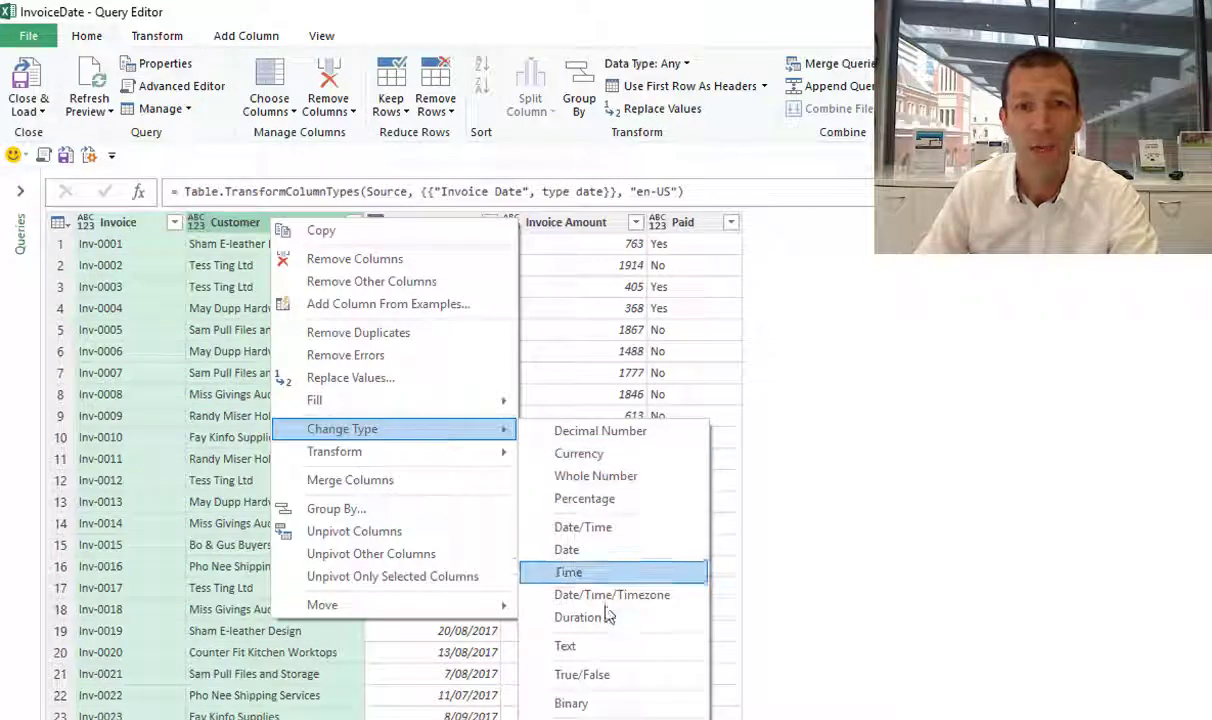
{"action": "left_click", "coordinate": [611, 645]}
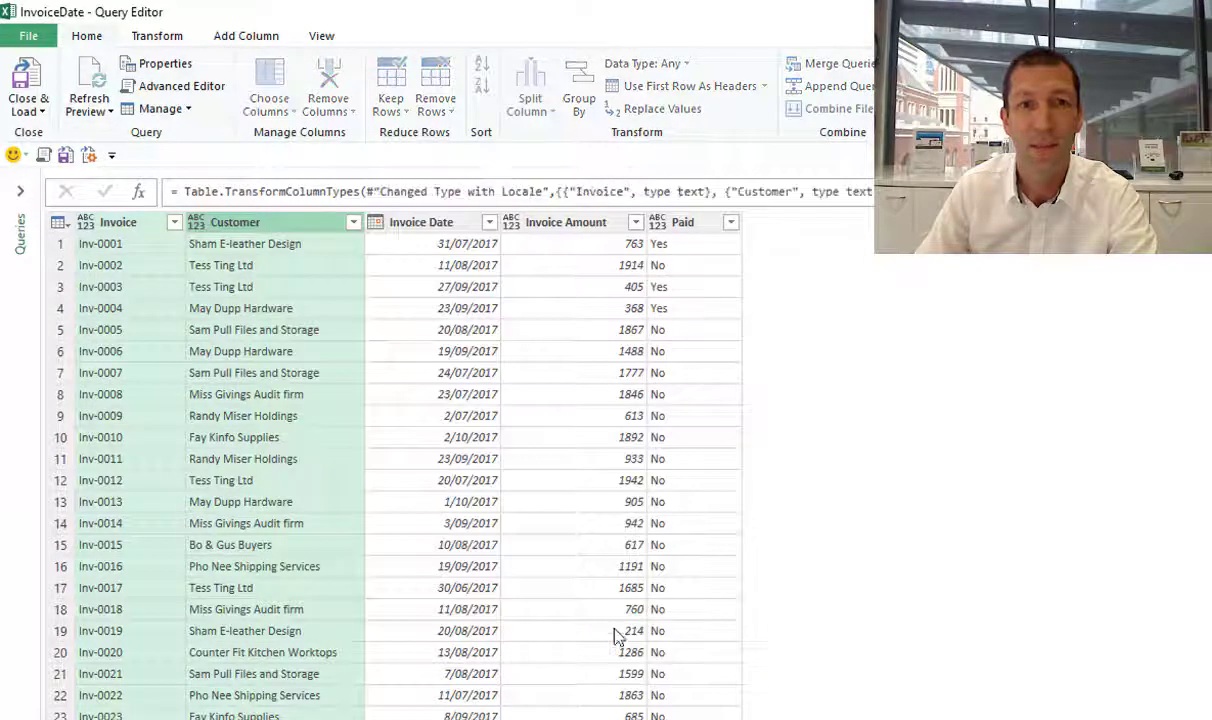
- Type Invoice Amount as Decimal Number and Paid as Text
{"action": "left_click", "coordinate": [513, 226]}
{"action": "left_click", "coordinate": [562, 248]}
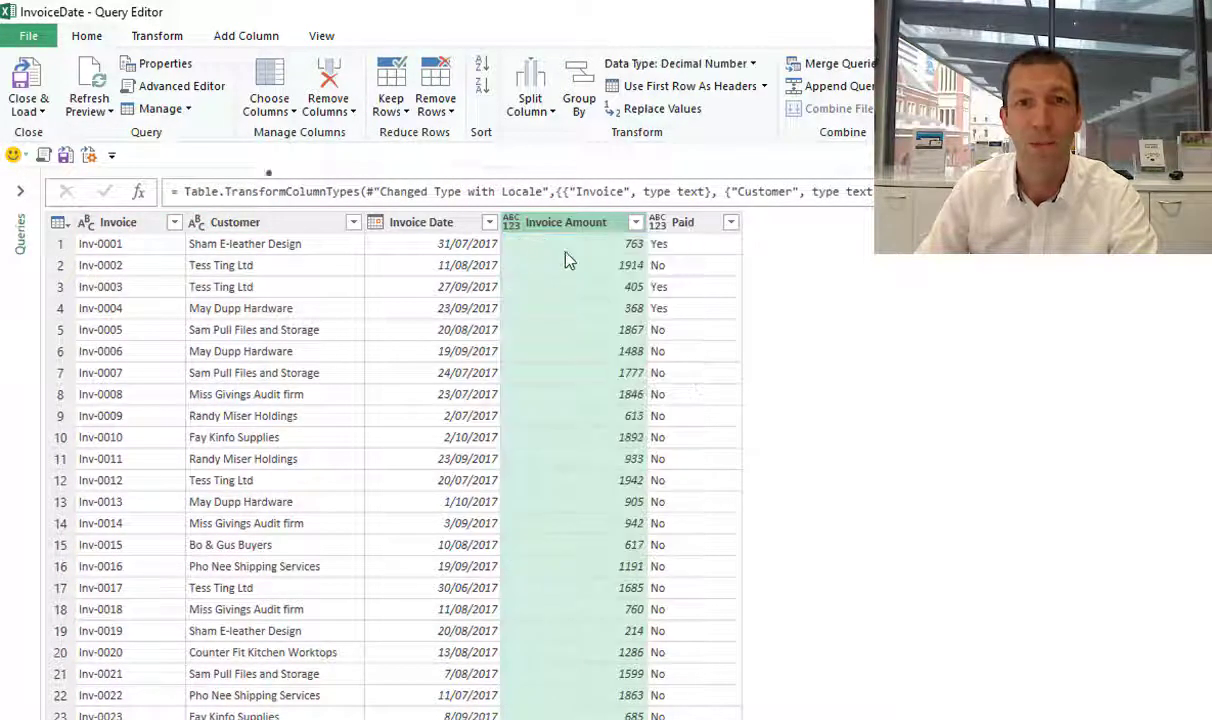
{"action": "left_click", "coordinate": [660, 226]}
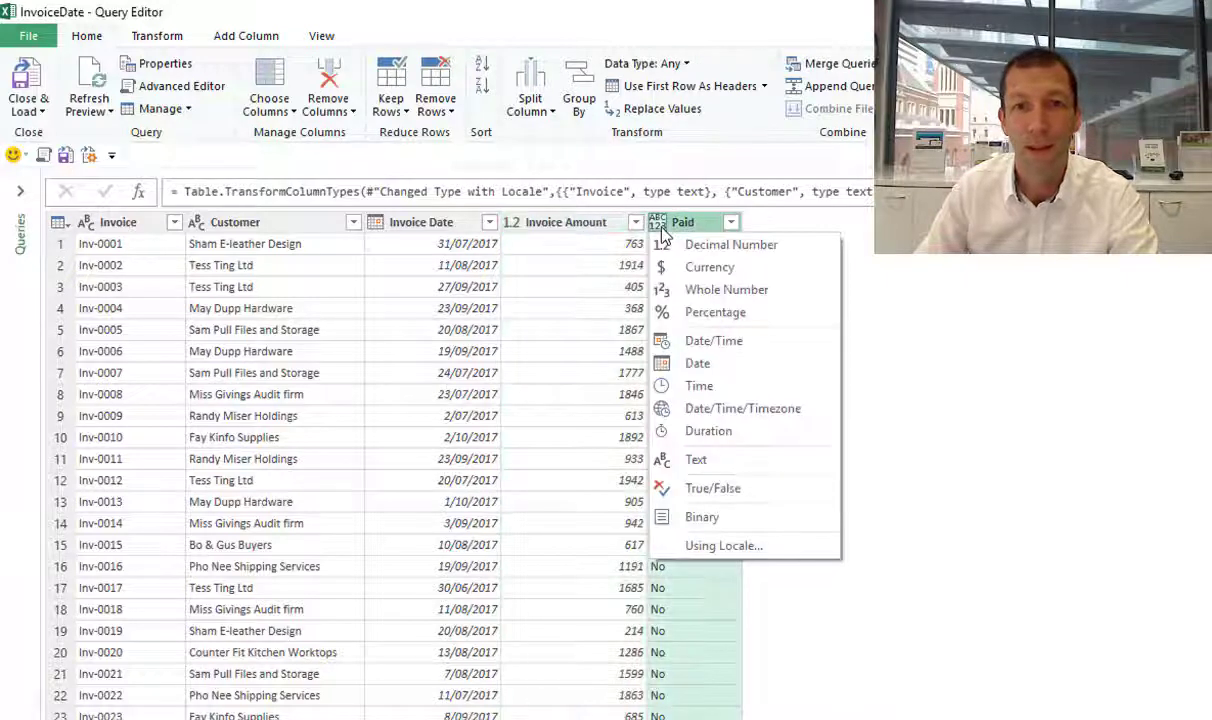
{"action": "left_click", "coordinate": [694, 460]}
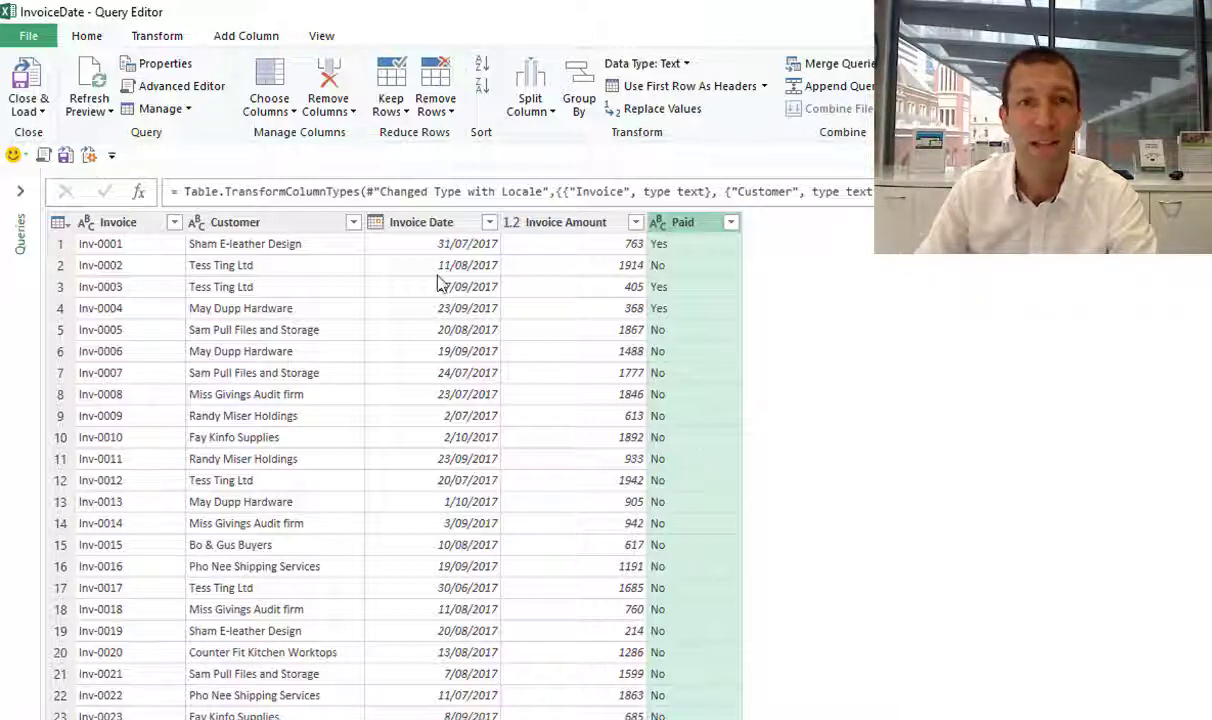
{"action": "left_click", "coordinate": [424, 223]}
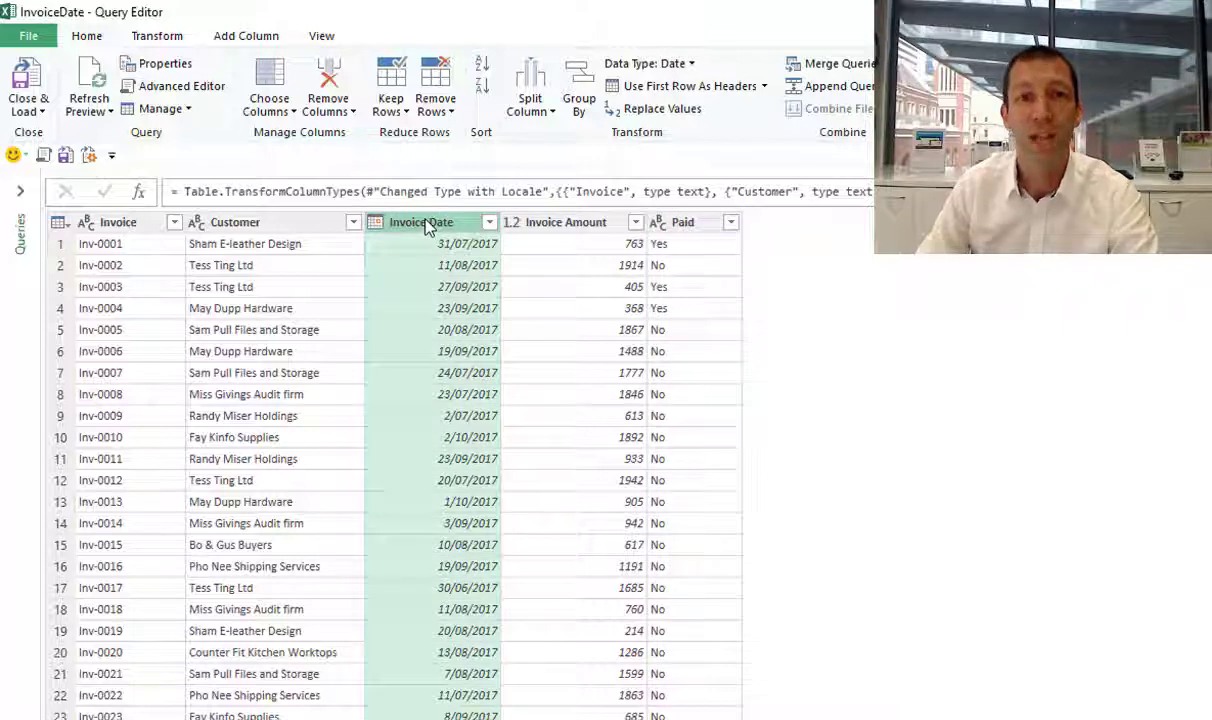
- Add an Age column from Invoice Date, typed Whole Number and renamed 'Ageing (Days)'
{"action": "left_click", "coordinate": [253, 36]}
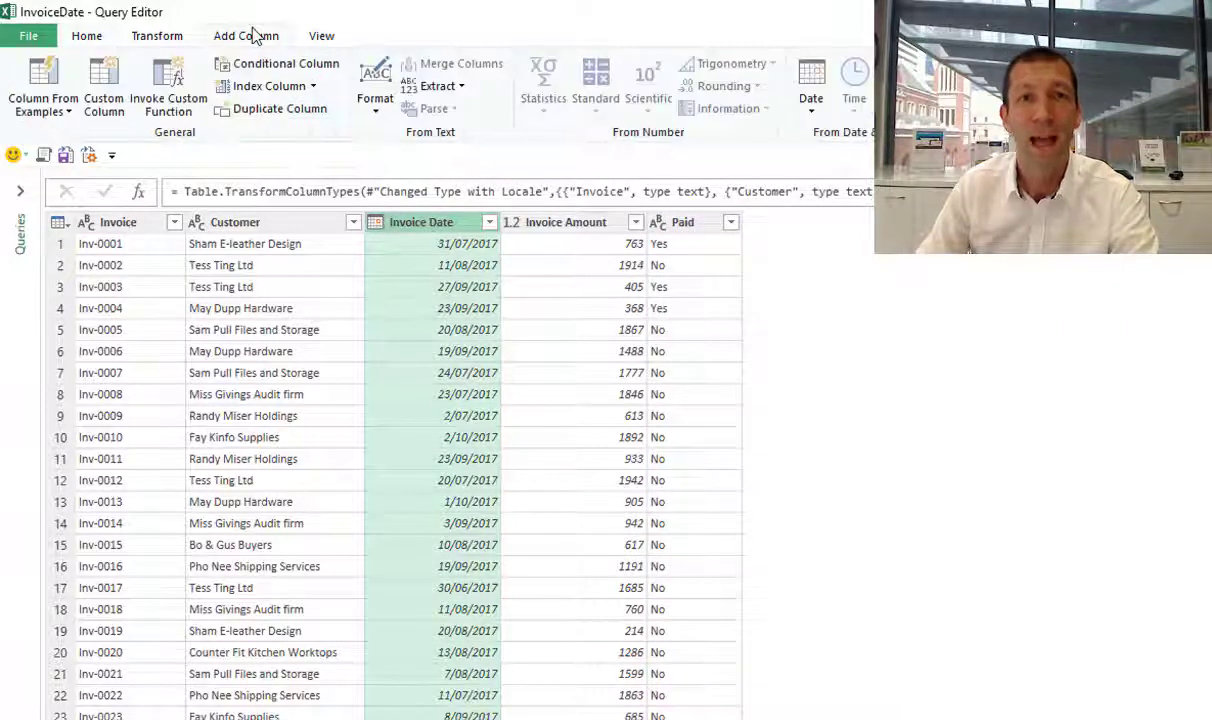
{"action": "left_click", "coordinate": [824, 112]}
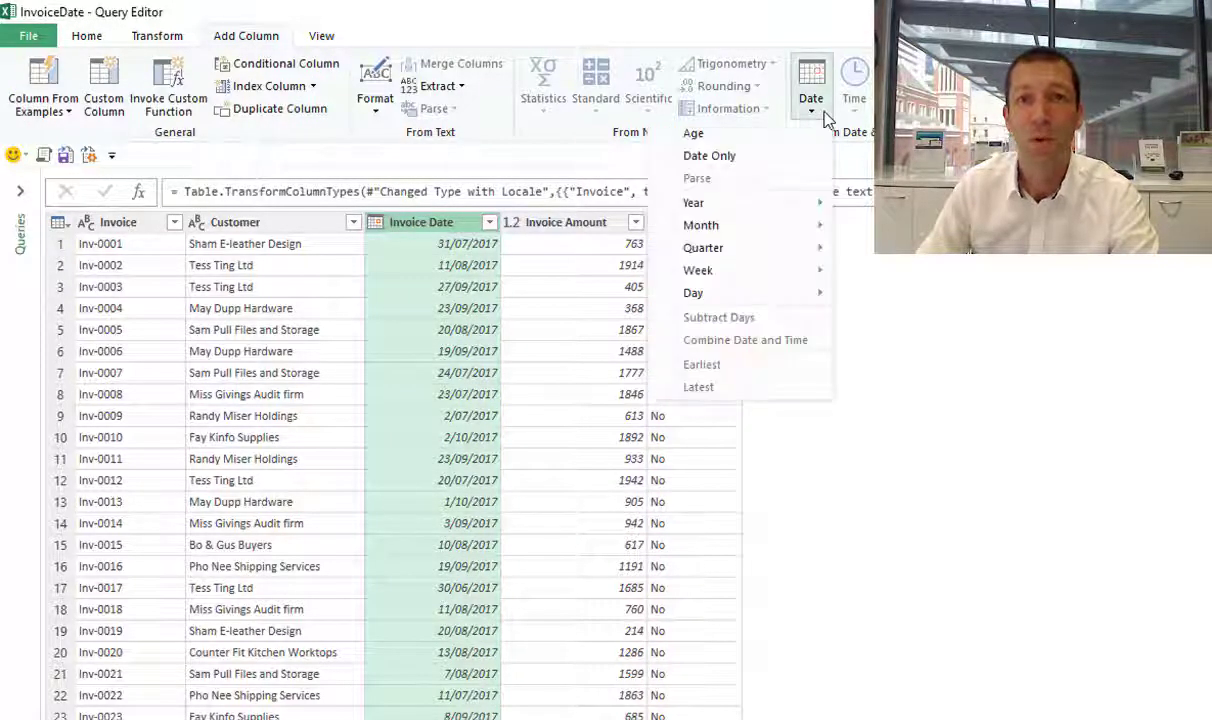
{"action": "left_click", "coordinate": [722, 141]}
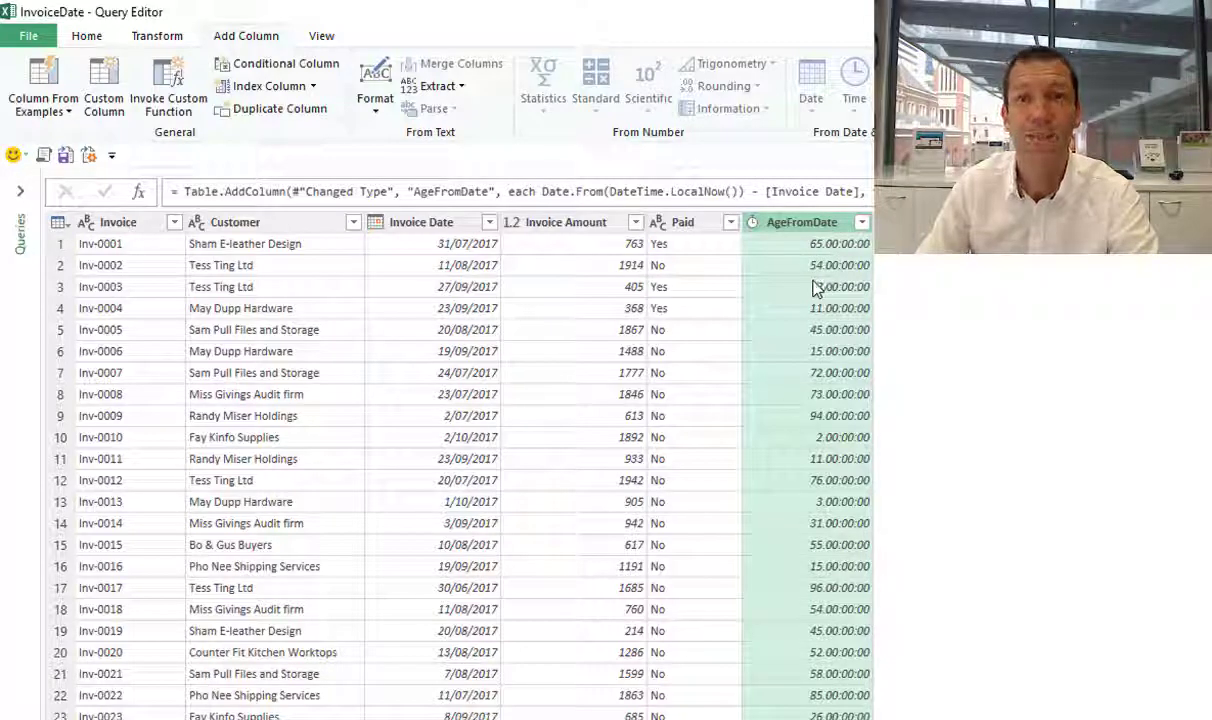
{"action": "left_click", "coordinate": [754, 223]}
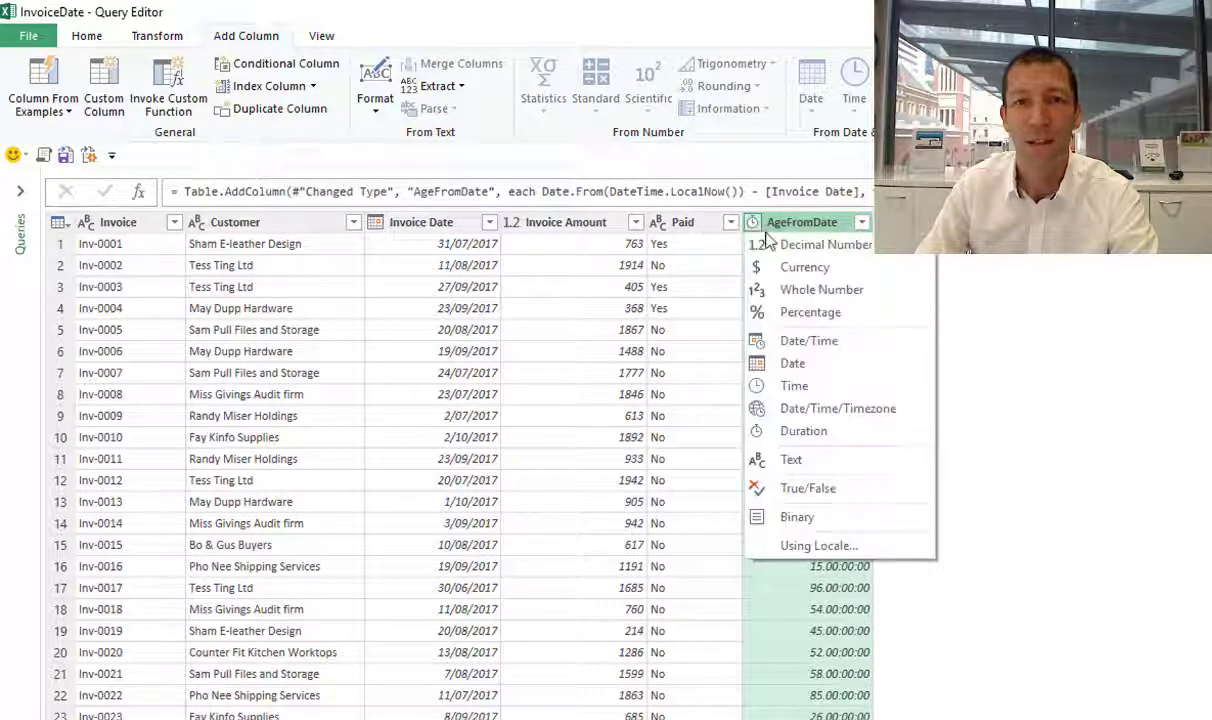
{"action": "left_click", "coordinate": [812, 283]}
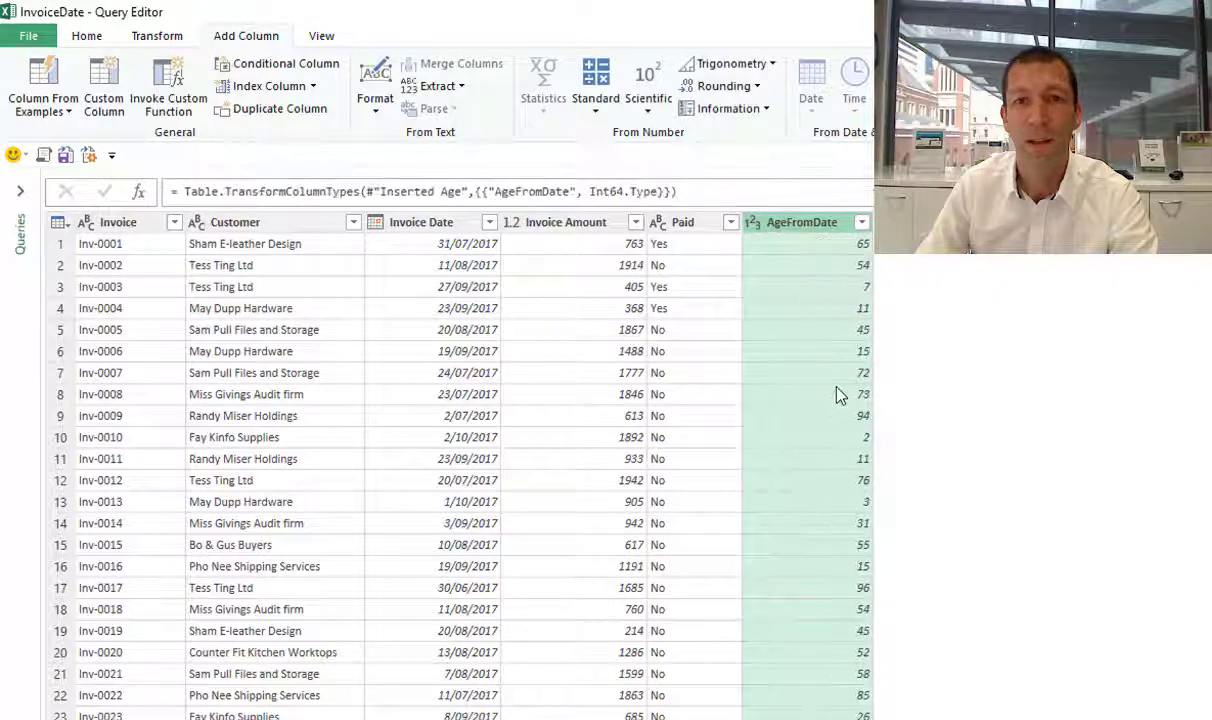
{"action": "double_click", "coordinate": [819, 228]}
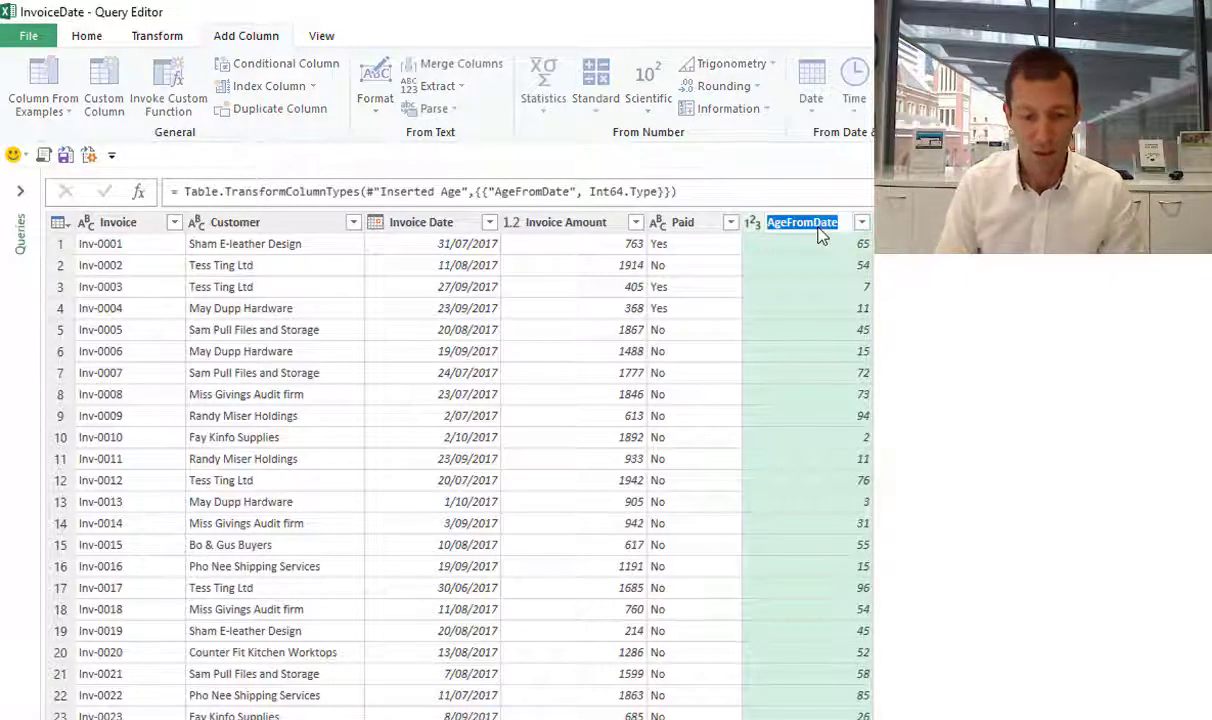
{"action": "type", "text": "Ageing"}
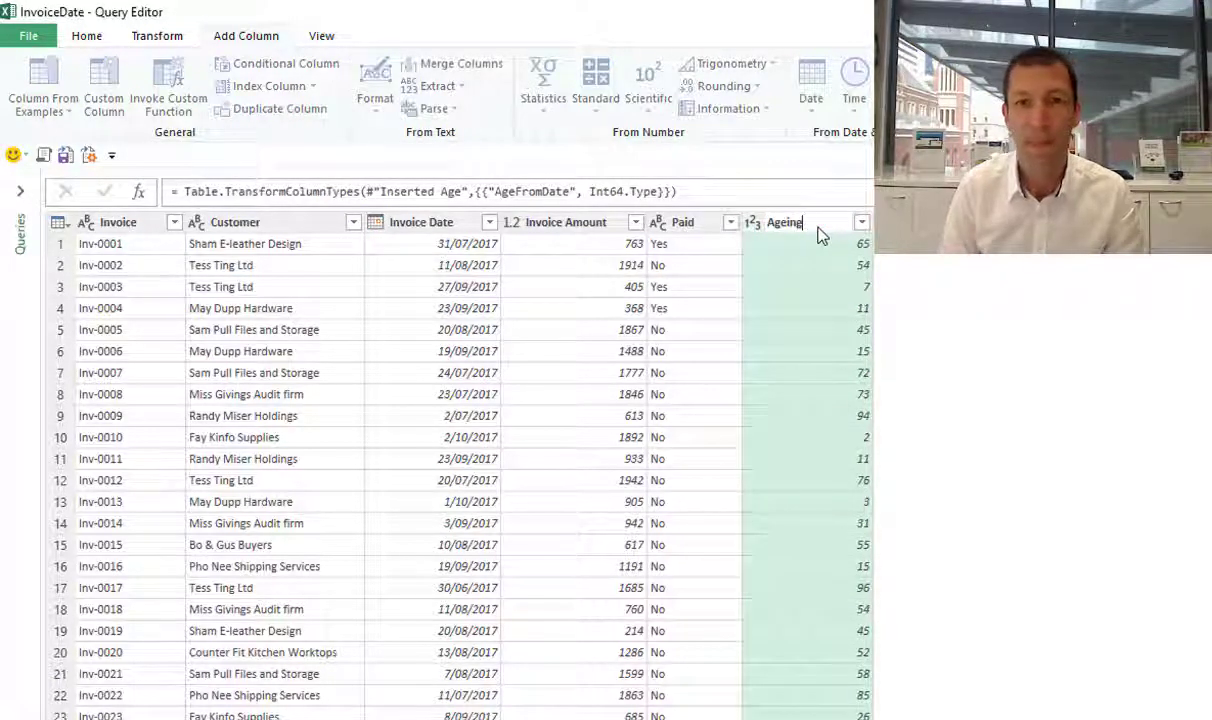
{"action": "type", "text": " (Days"}
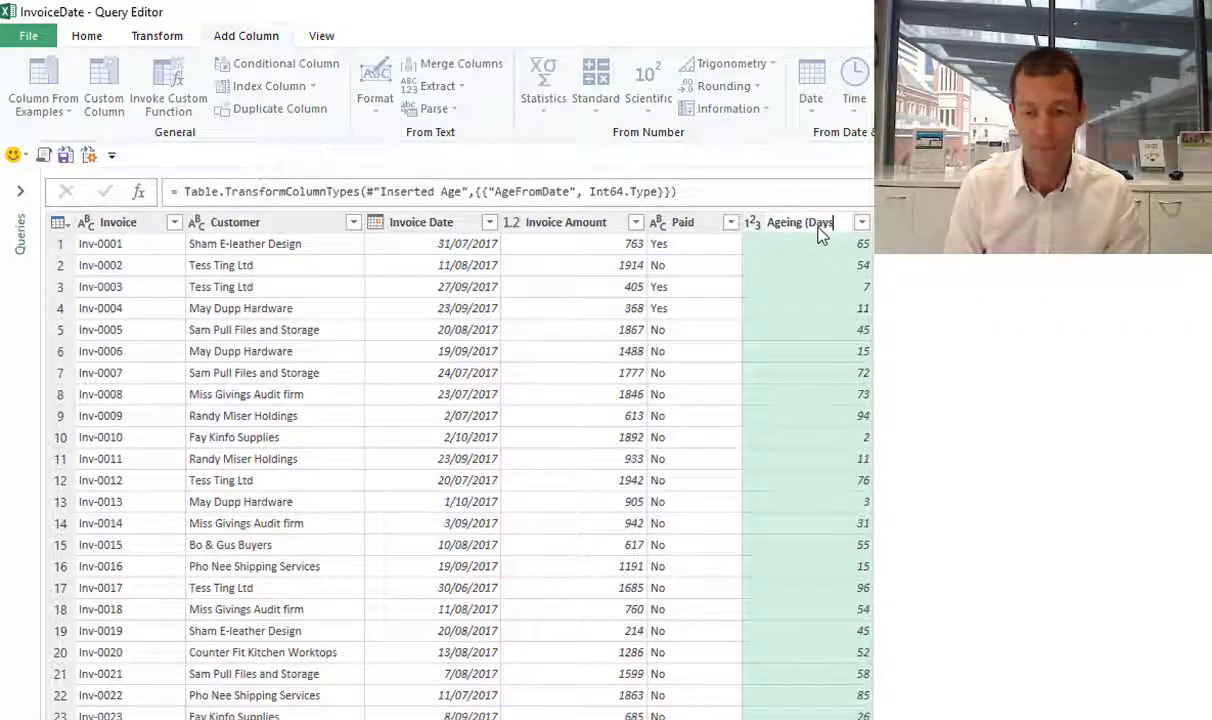
{"action": "type", "text": ")"}
{"action": "key", "text": "Return"}
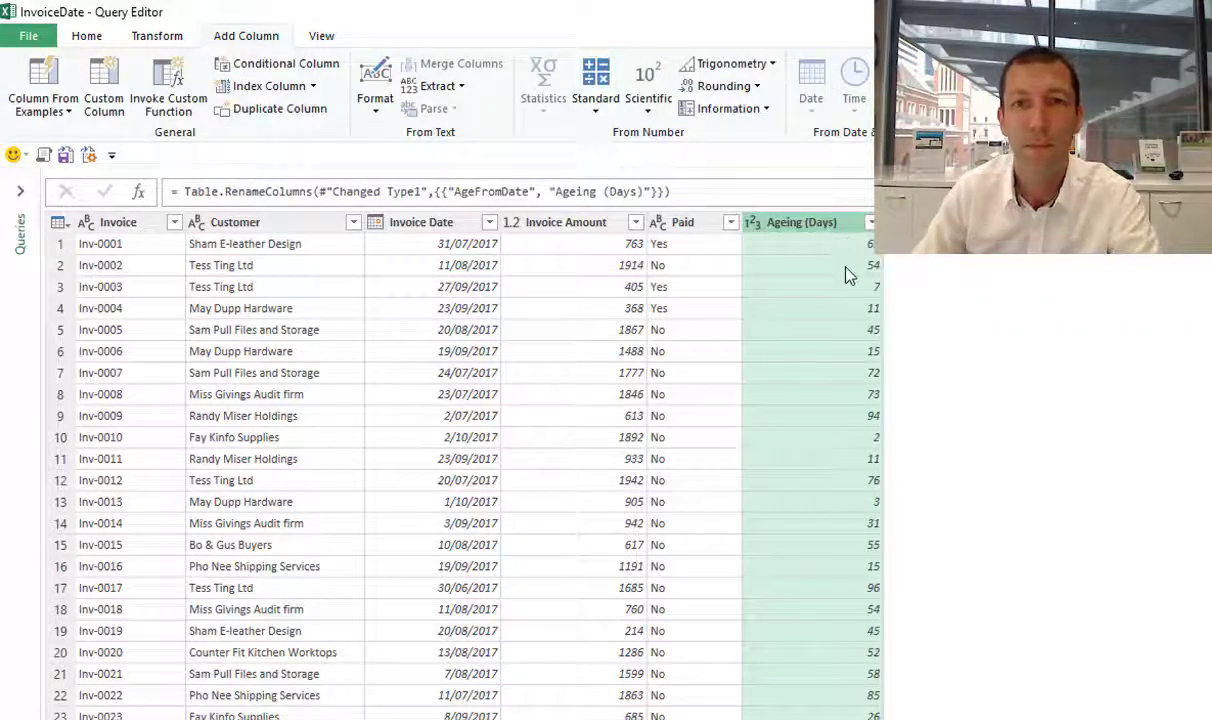
- Close & Load the query as a table at $K$3 on the existing worksheet, without the Data Model
{"action": "left_click", "coordinate": [82, 37]}
{"action": "left_click", "coordinate": [30, 108]}
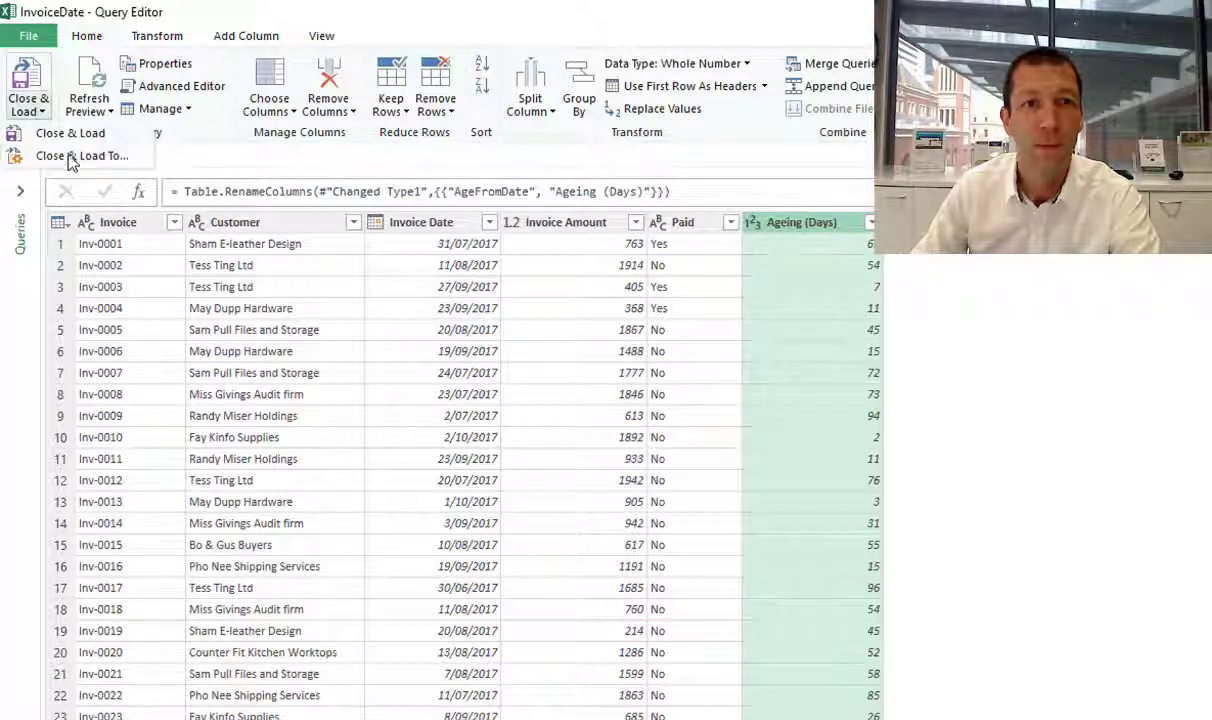
{"action": "left_click", "coordinate": [70, 133]}
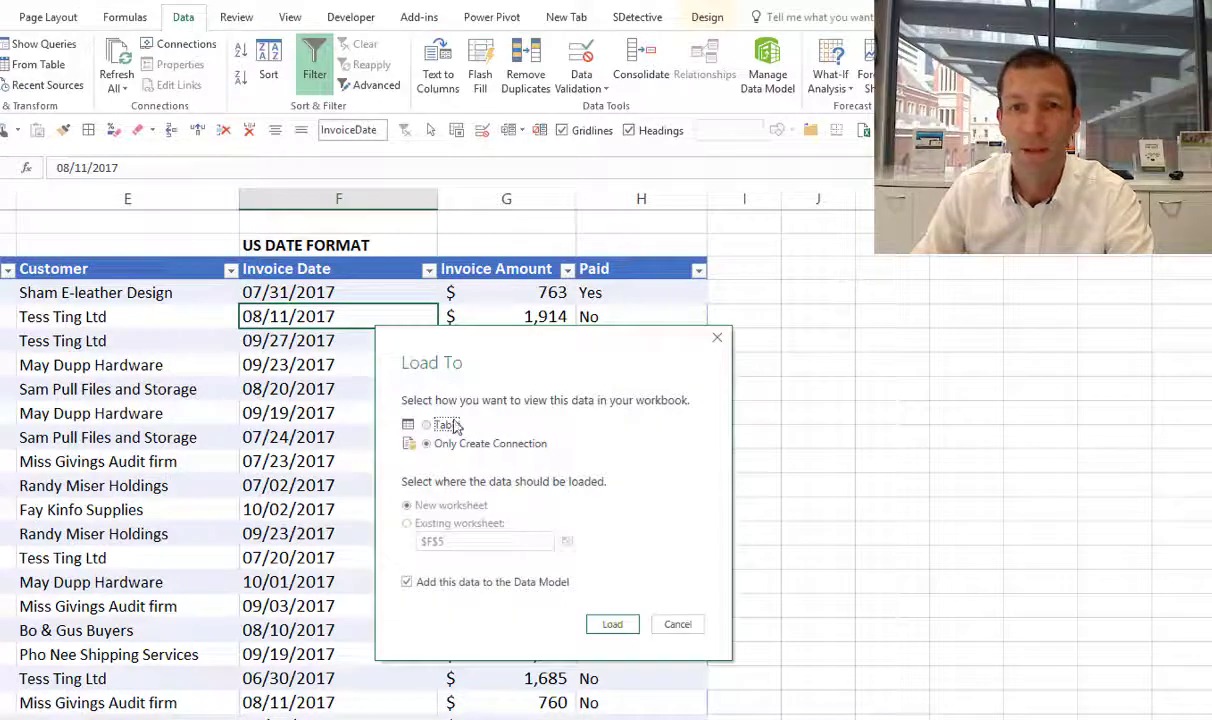
{"action": "left_click", "coordinate": [425, 584]}
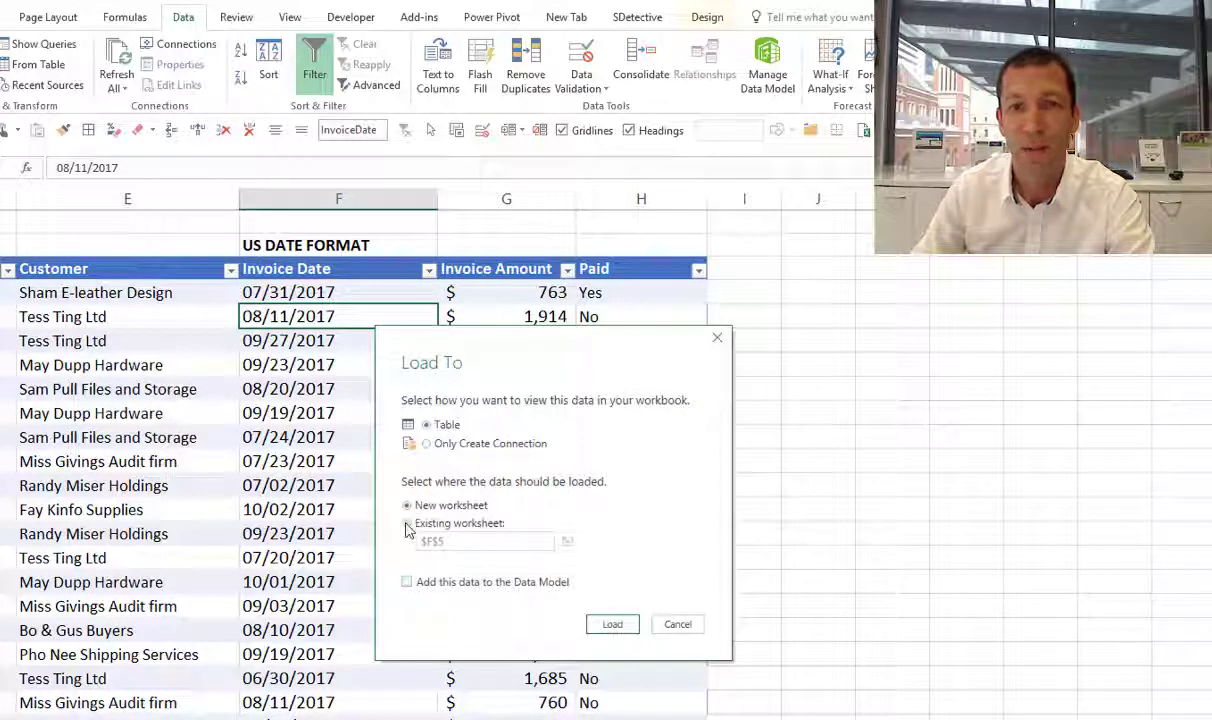
{"action": "left_click", "coordinate": [408, 525]}
{"action": "left_click", "coordinate": [565, 545]}
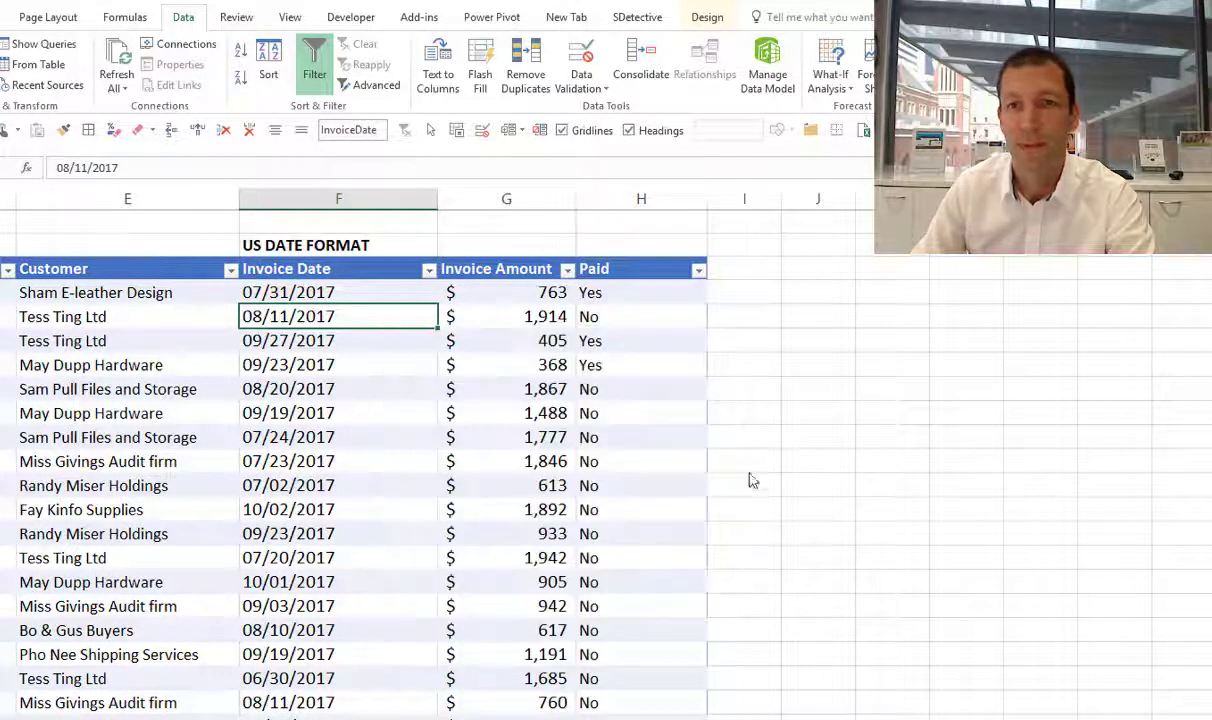
{"action": "left_click", "coordinate": [884, 266]}
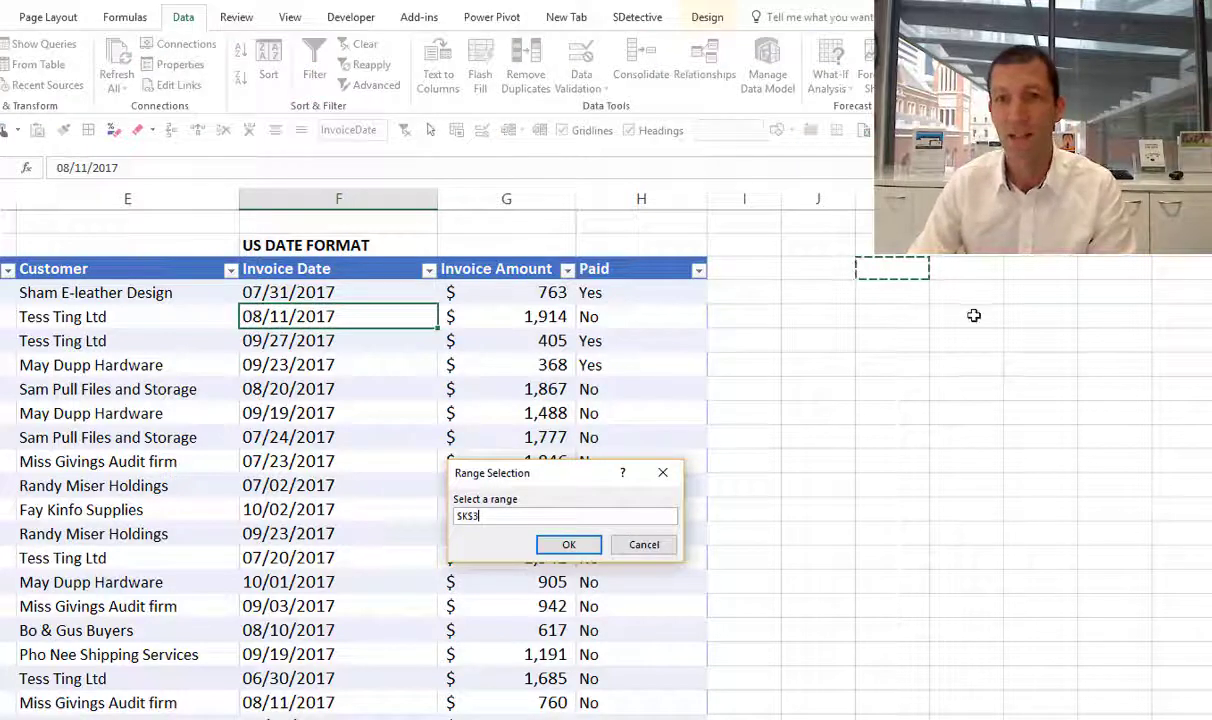
{"action": "key", "text": "Return"}
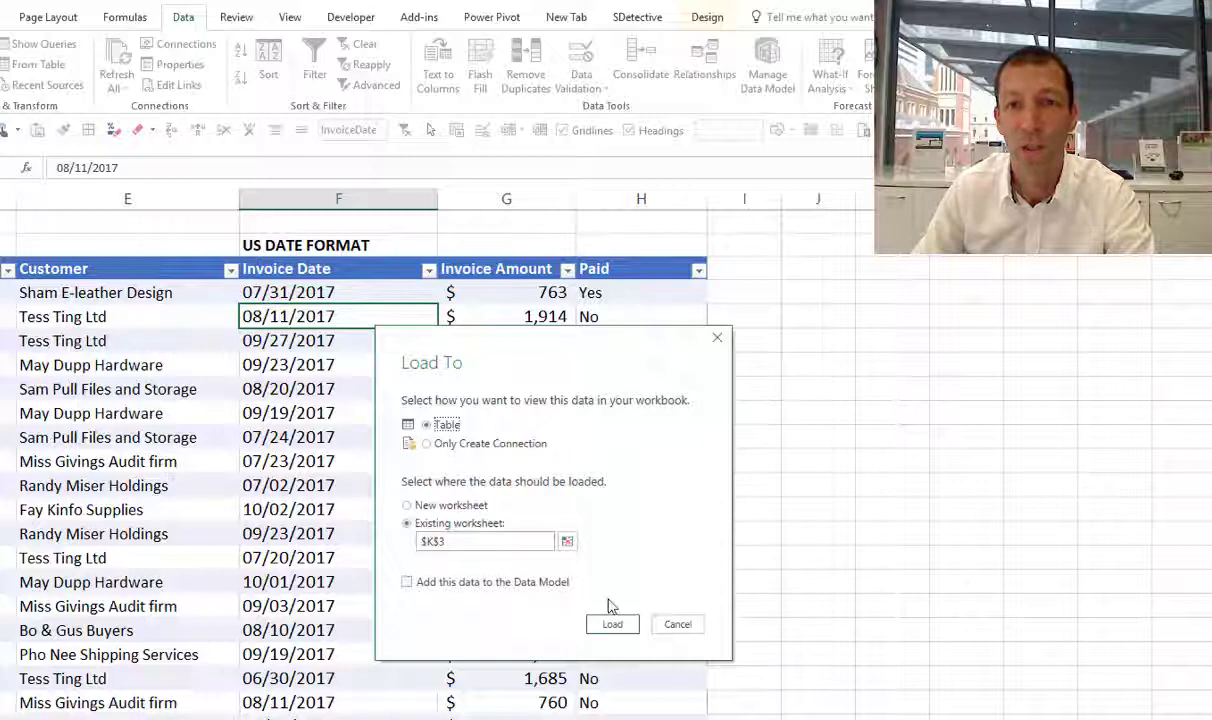
{"action": "left_click", "coordinate": [612, 624]}
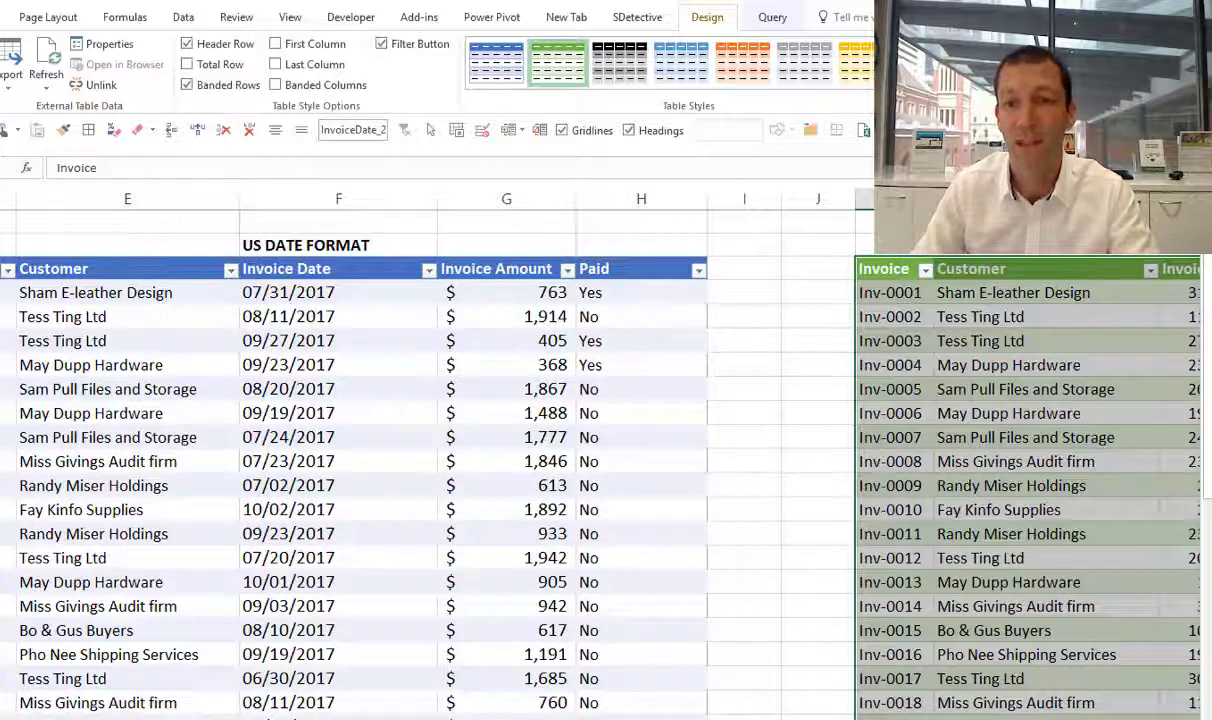
- Check the loaded Invoice Date values in the new worksheet table
{"action": "scroll", "coordinate": [574, 450], "scroll_direction": "right", "scroll_amount": 5}
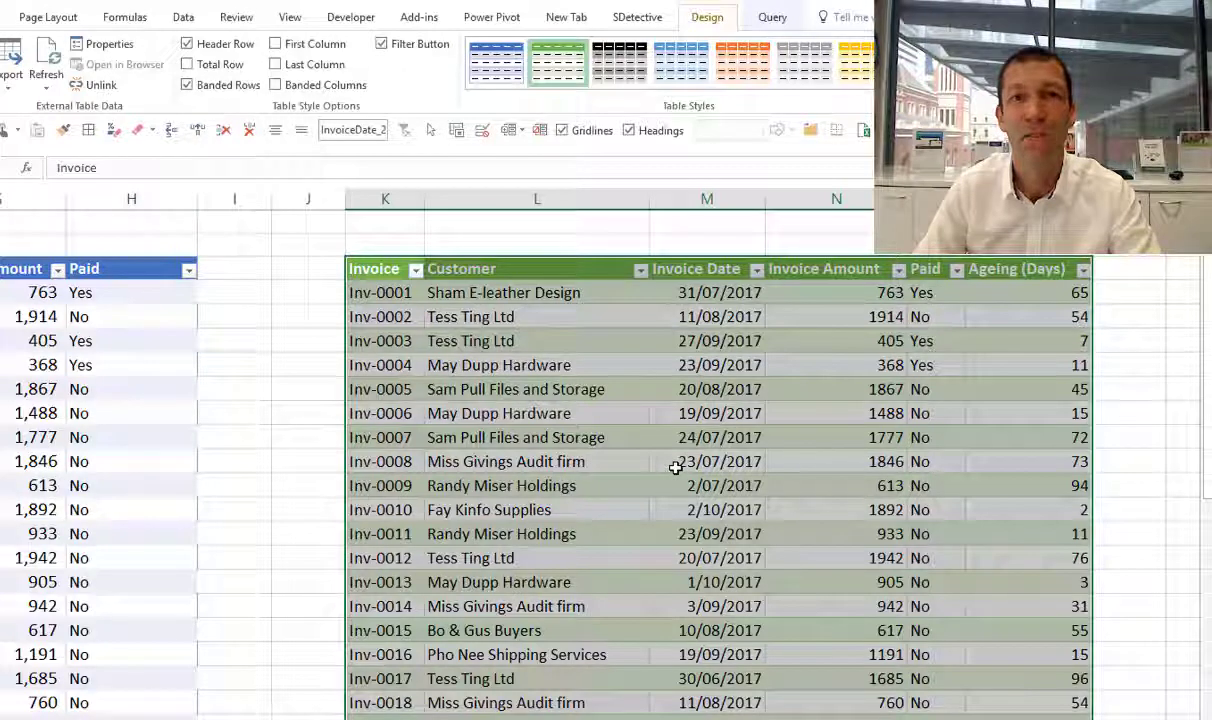
{"action": "left_click", "coordinate": [717, 258]}
{"action": "left_click", "coordinate": [720, 461]}
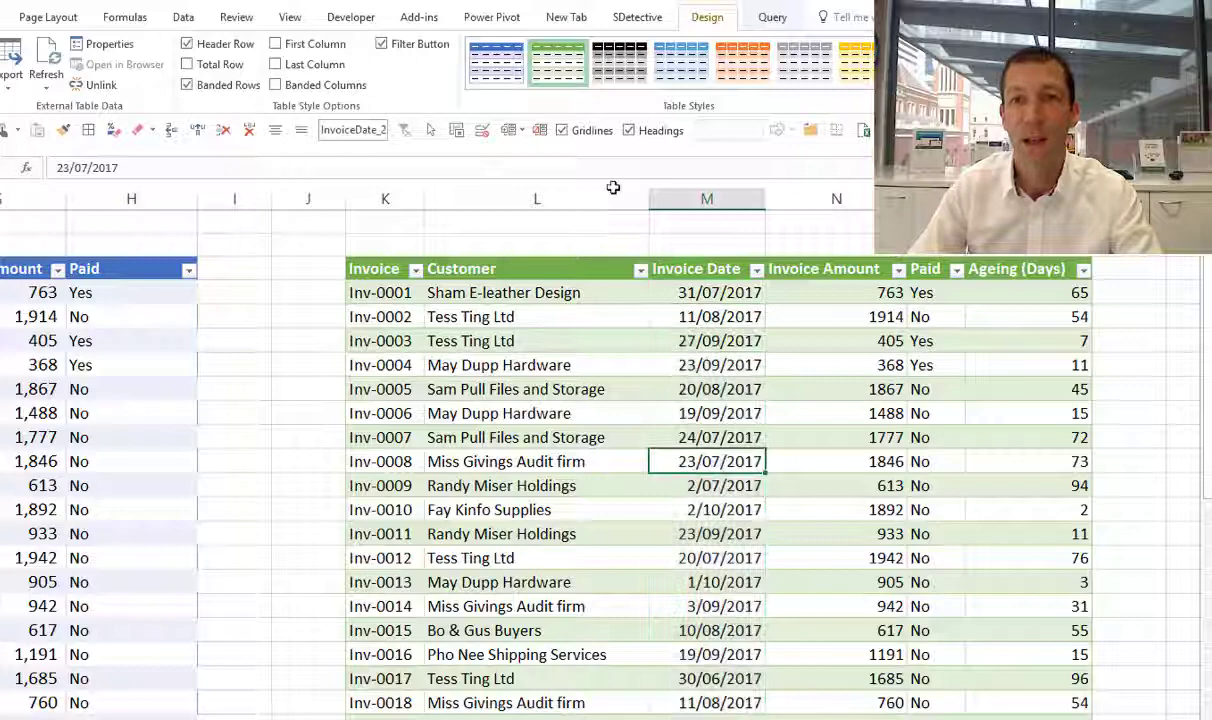
{"action": "scroll", "coordinate": [666, 600], "scroll_direction": "down", "scroll_amount": 1}
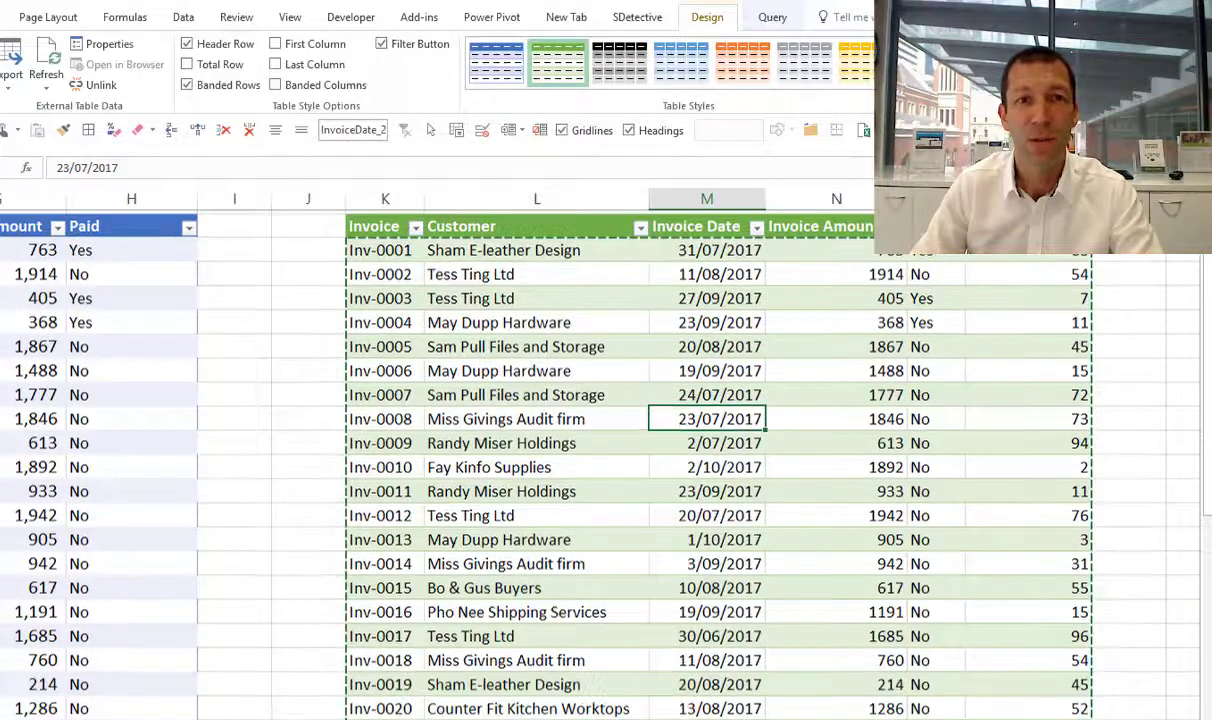
{"action": "key", "text": "alt+n"}
- Create a new-sheet pivot with Invoice Amount in Values, Customer in Rows, Ageing (Days) in Columns
{"action": "key", "text": "v"}
{"action": "left_click", "coordinate": [623, 647]}
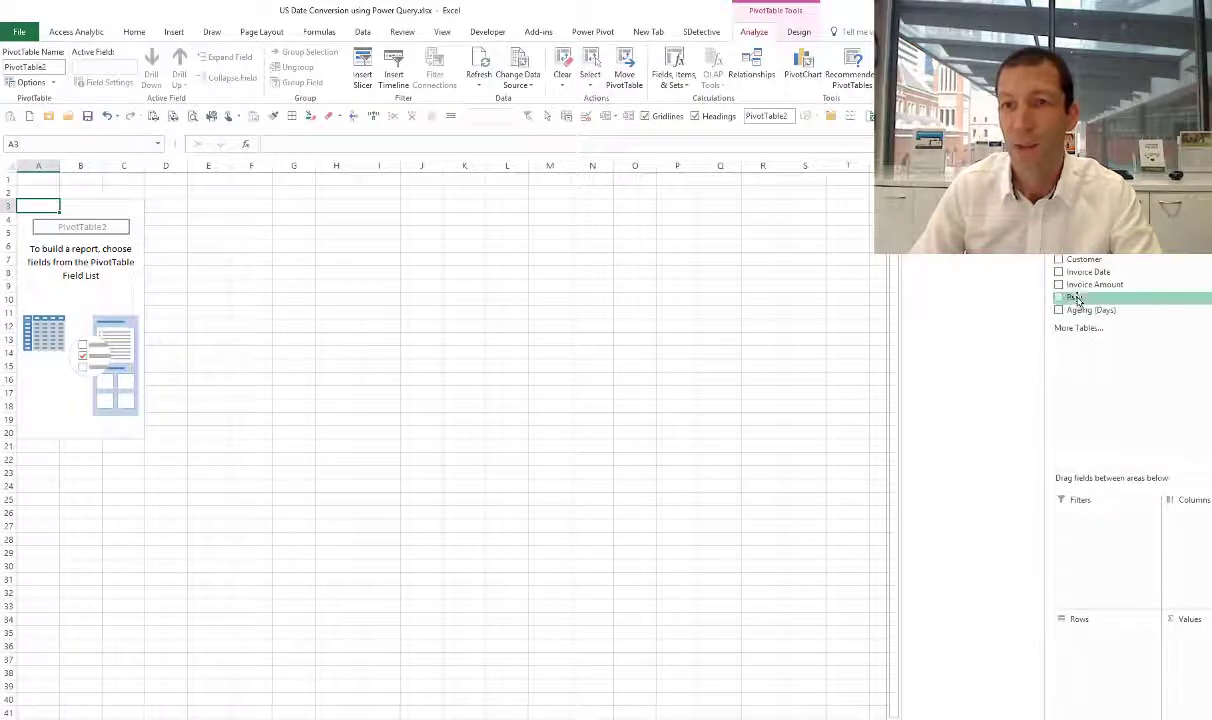
{"action": "left_click_drag", "start_coordinate": [1090, 284], "coordinate": [1204, 630]}
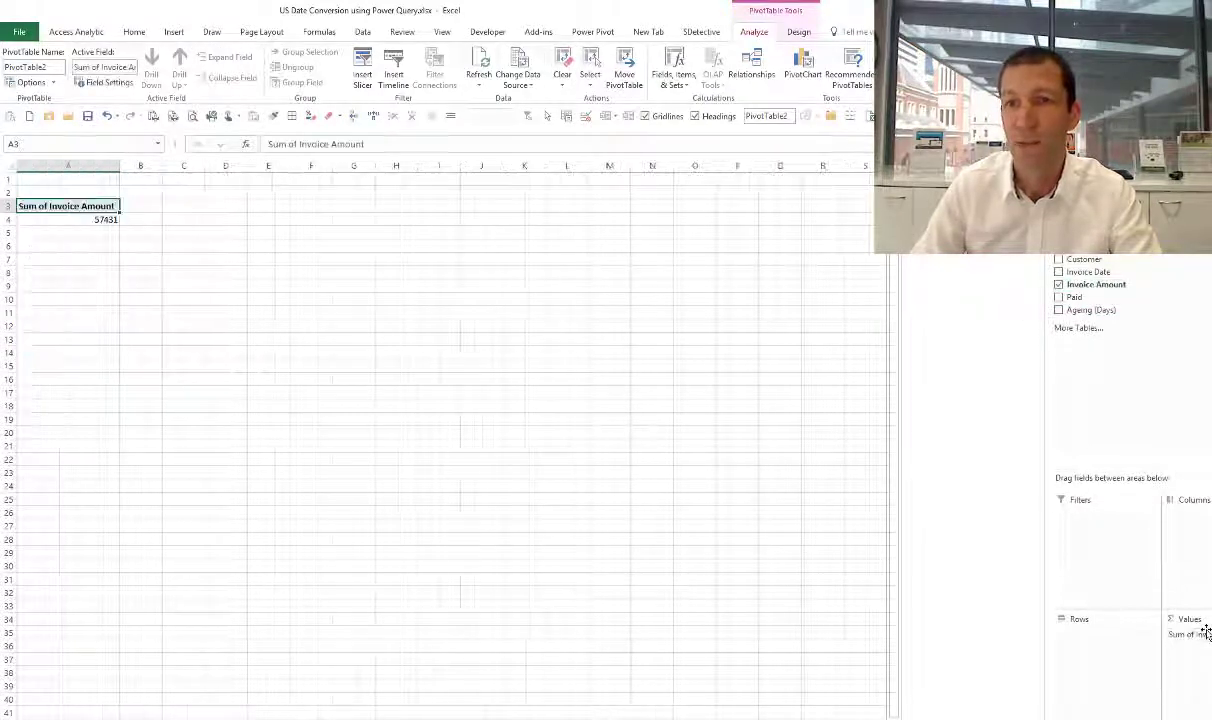
{"action": "left_click_drag", "start_coordinate": [1100, 259], "coordinate": [1104, 638]}
{"action": "left_click_drag", "start_coordinate": [1104, 310], "coordinate": [1206, 547]}
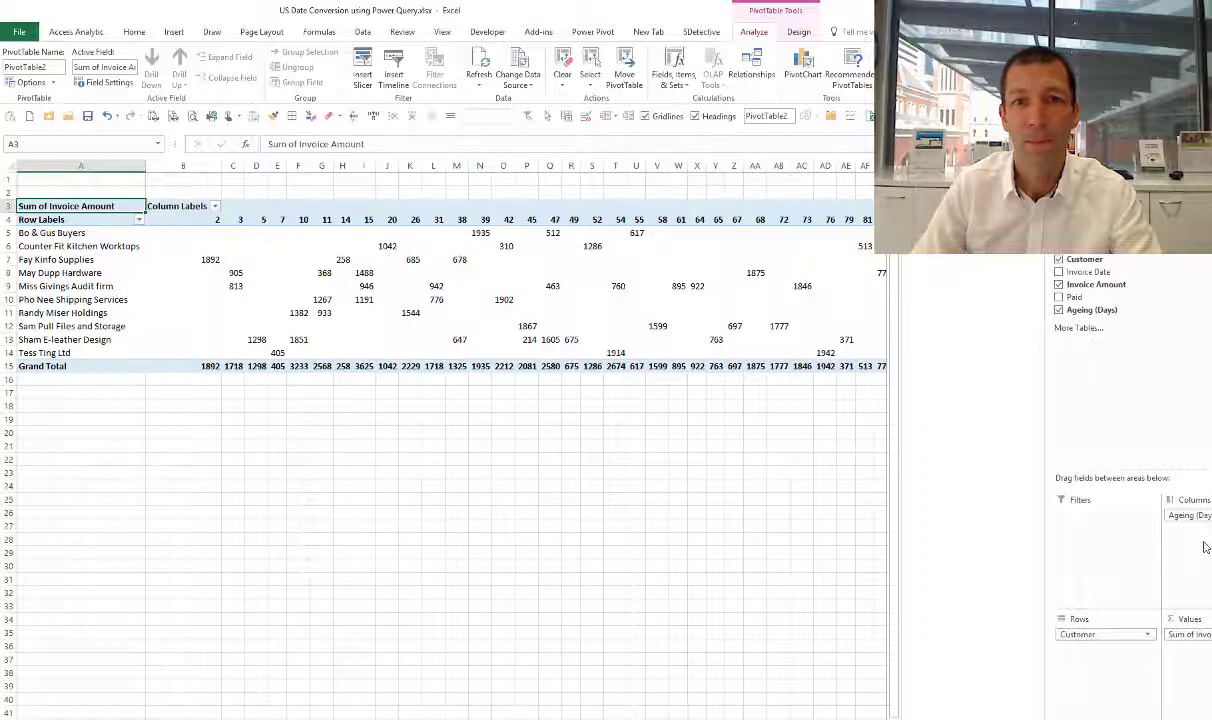
- Add a Paid slicer filtered to No and move it to the lower left below the pivot
{"action": "right_click", "coordinate": [1101, 298]}
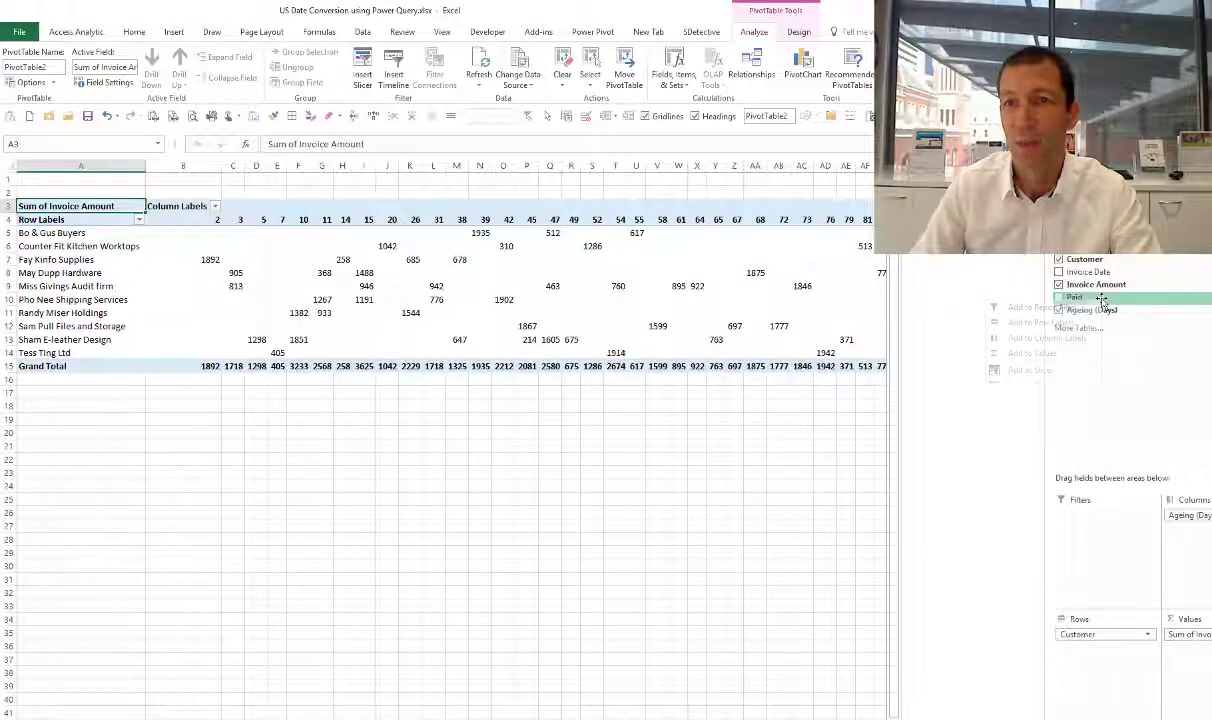
{"action": "left_click", "coordinate": [1035, 370]}
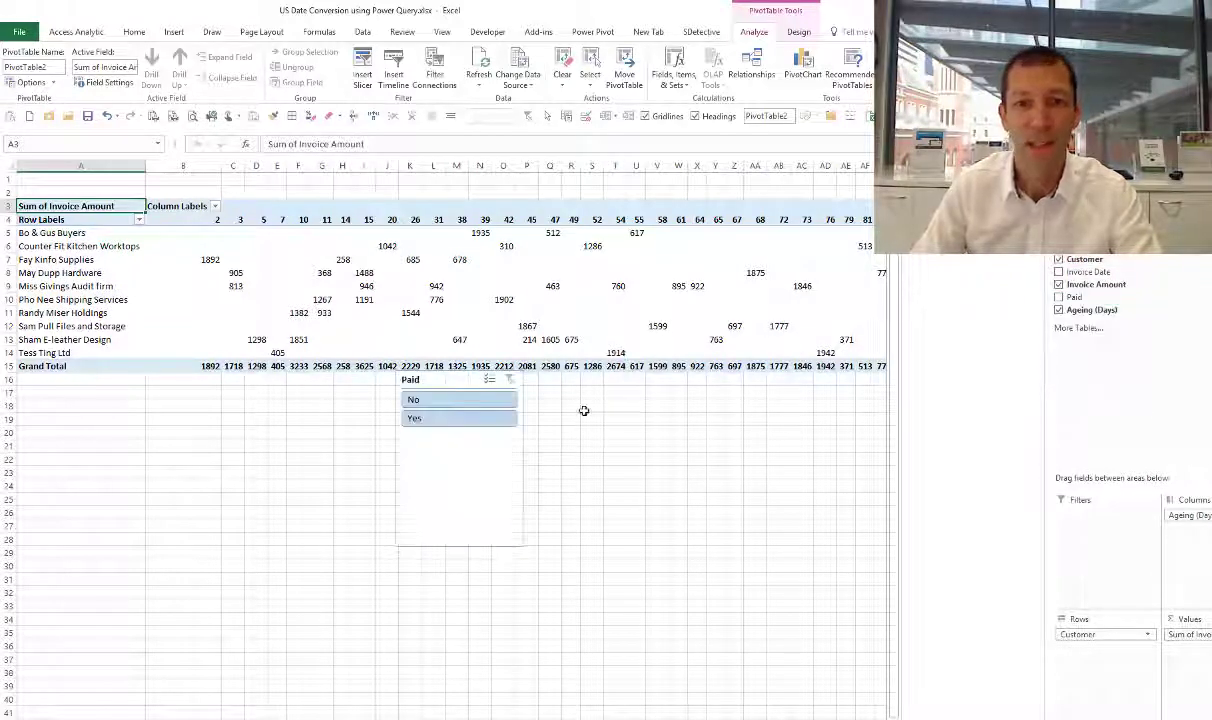
{"action": "left_click", "coordinate": [469, 402]}
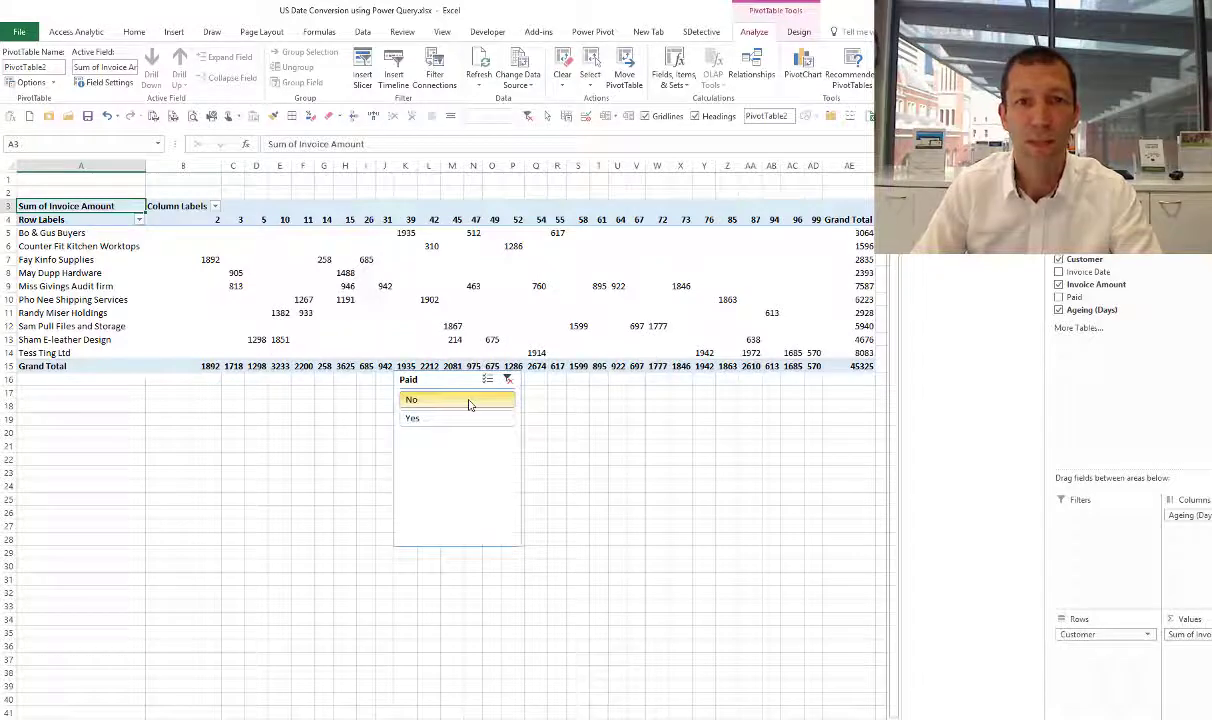
{"action": "left_click_drag", "start_coordinate": [416, 381], "coordinate": [103, 440]}
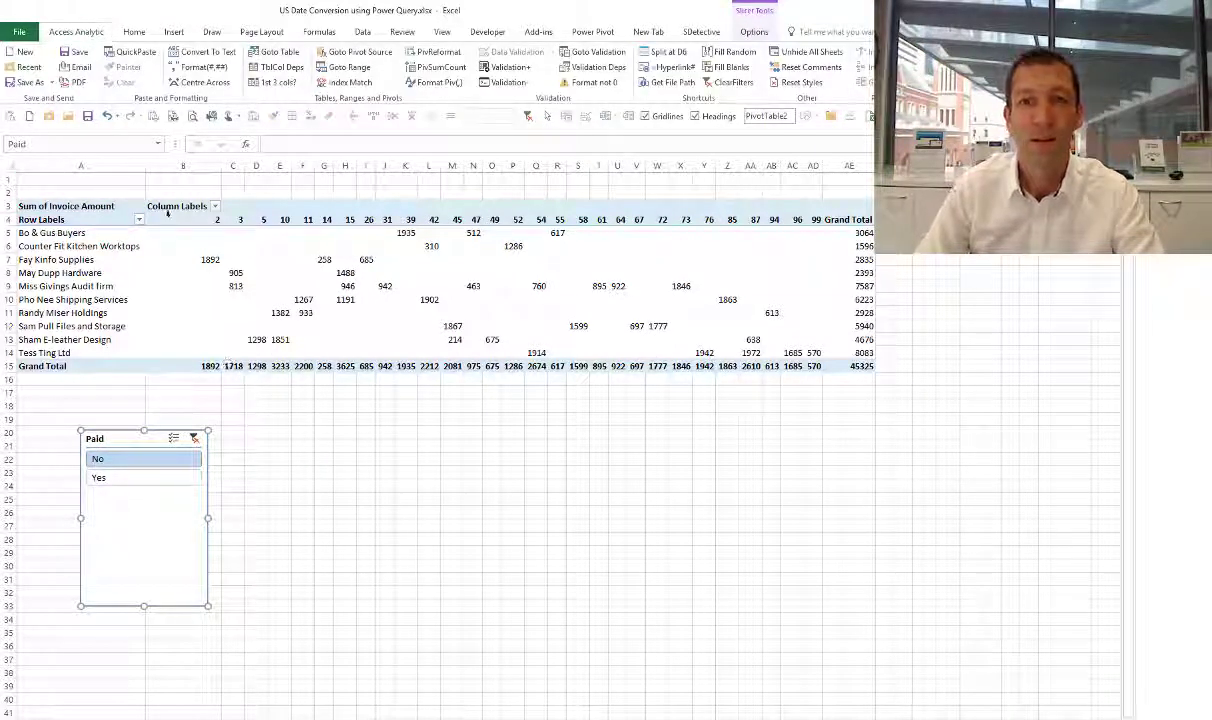